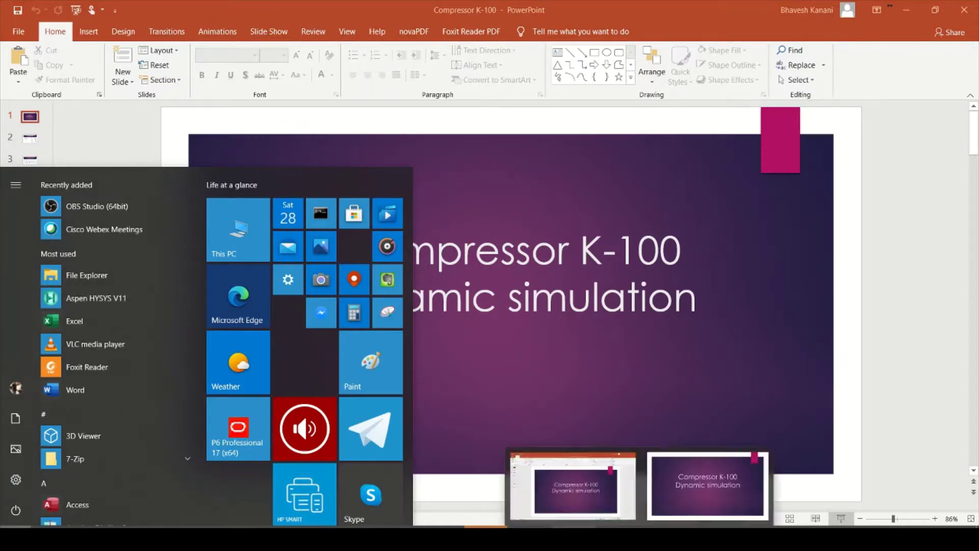
# - Switch to Aspen HYSYS, create a new case, and add a HYSYS databank component list opened for editing
pyautogui.click(573, 487)
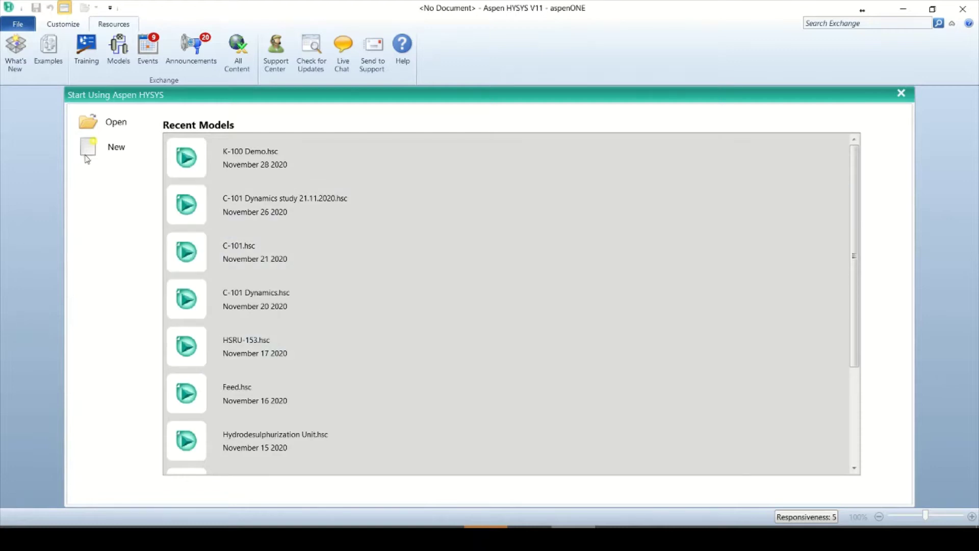
pyautogui.click(114, 149)
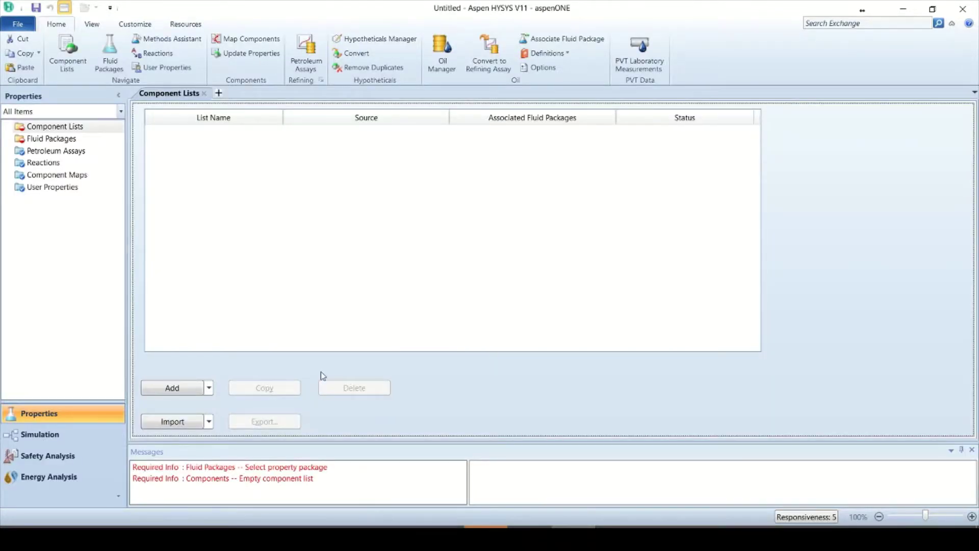
pyautogui.click(195, 391)
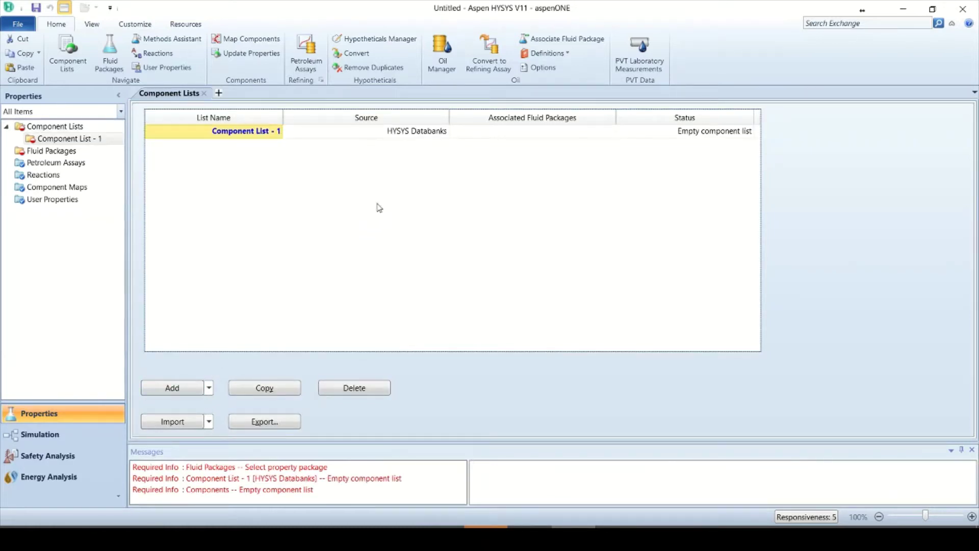
pyautogui.doubleClick(274, 135)
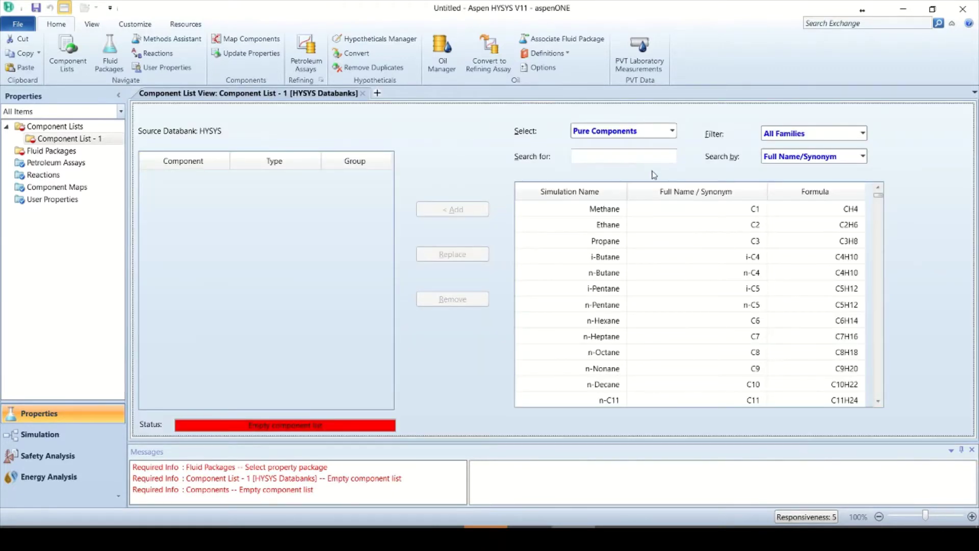
# - Add the pure components from methane through n-hexane to the component list
pyautogui.click(614, 211)
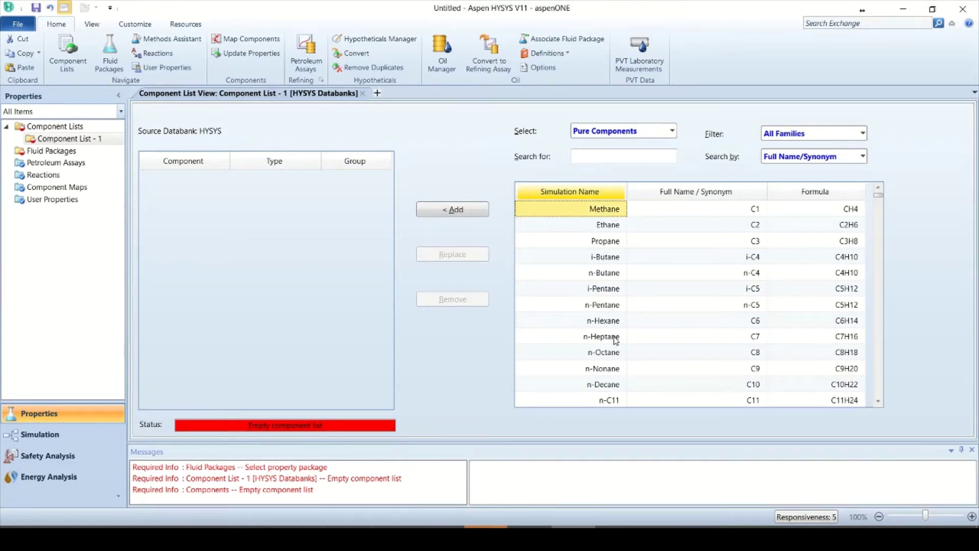
pyautogui.keyDown('shift'); pyautogui.click(614, 322); pyautogui.keyUp('shift')
pyautogui.click(469, 219)
# - Find H2O and hydrogen in the component databank and add both to the component list
pyautogui.click(605, 156)
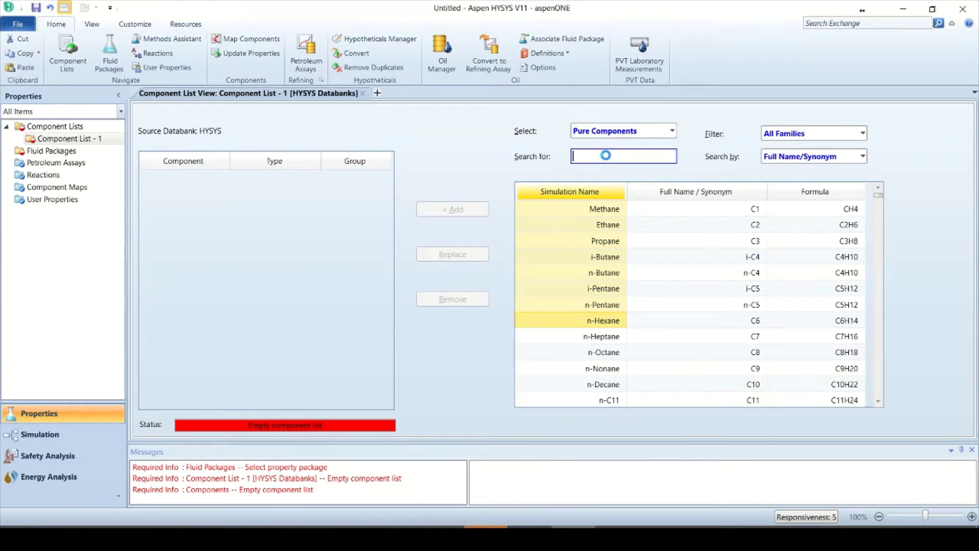
pyautogui.write('h')
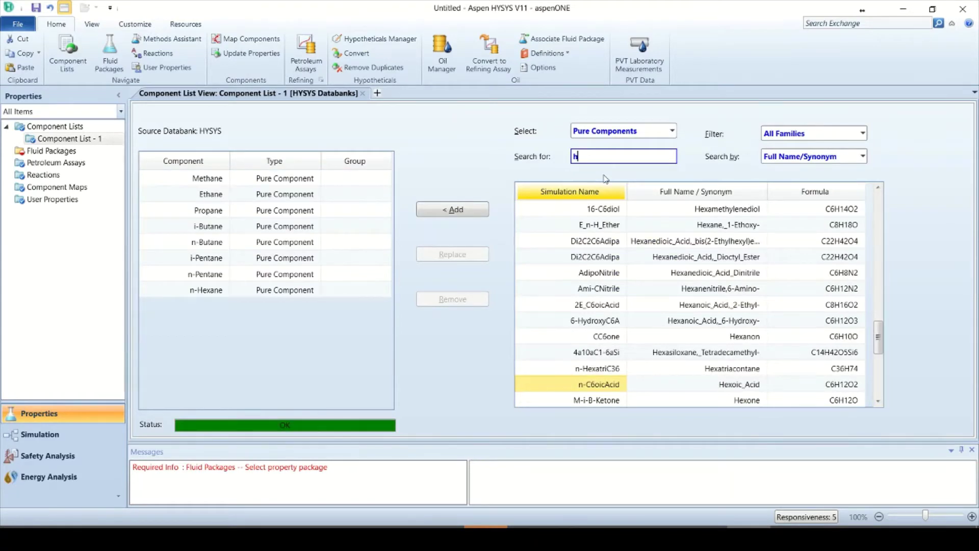
pyautogui.write('2o')
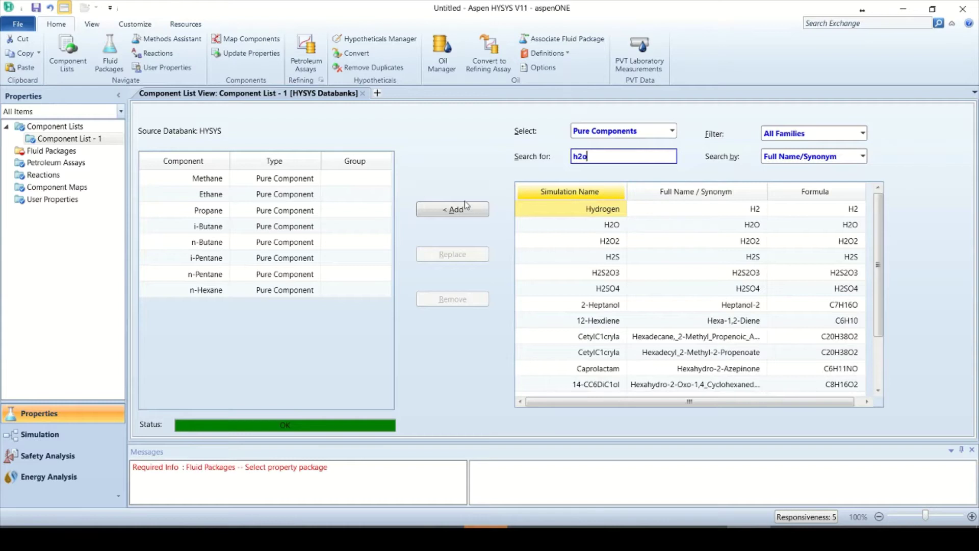
pyautogui.click(454, 209)
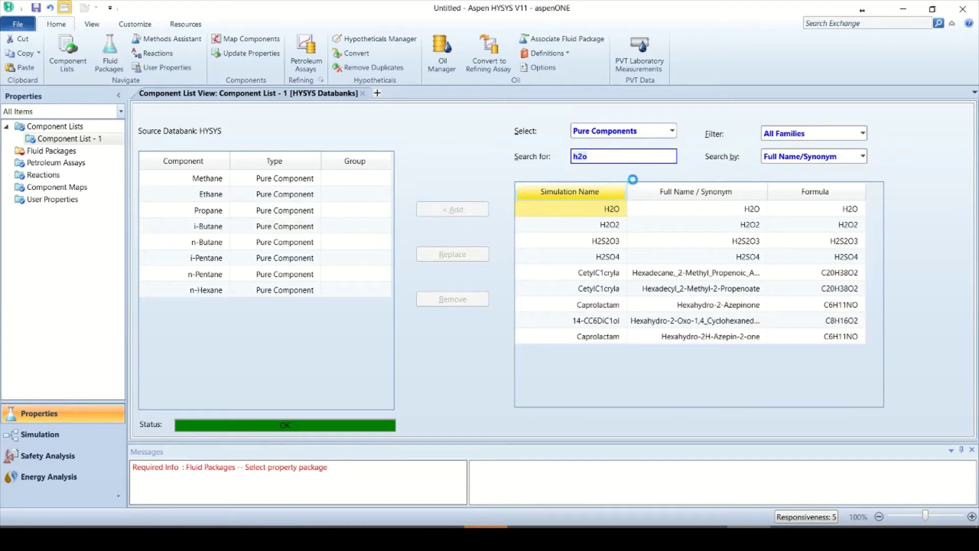
pyautogui.press('BackSpace')
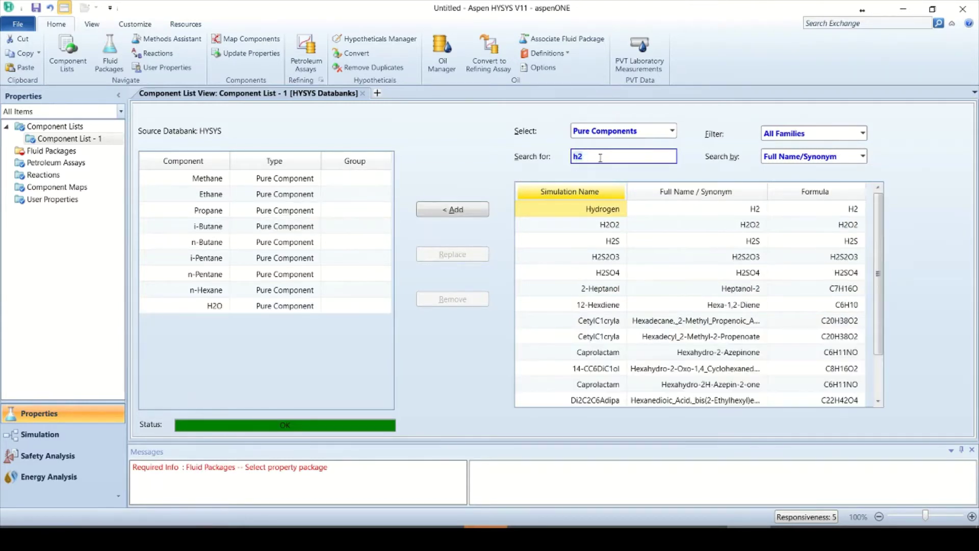
pyautogui.click(459, 211)
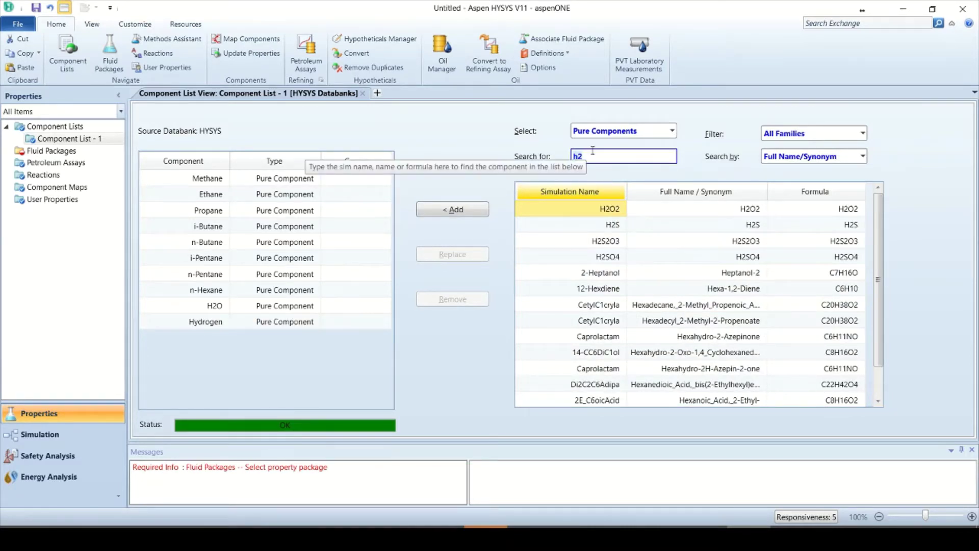
# - Search the databank for "n2" and add nitrogen to the component list
pyautogui.press('BackSpace')
pyautogui.press('BackSpace')
pyautogui.write('n2')
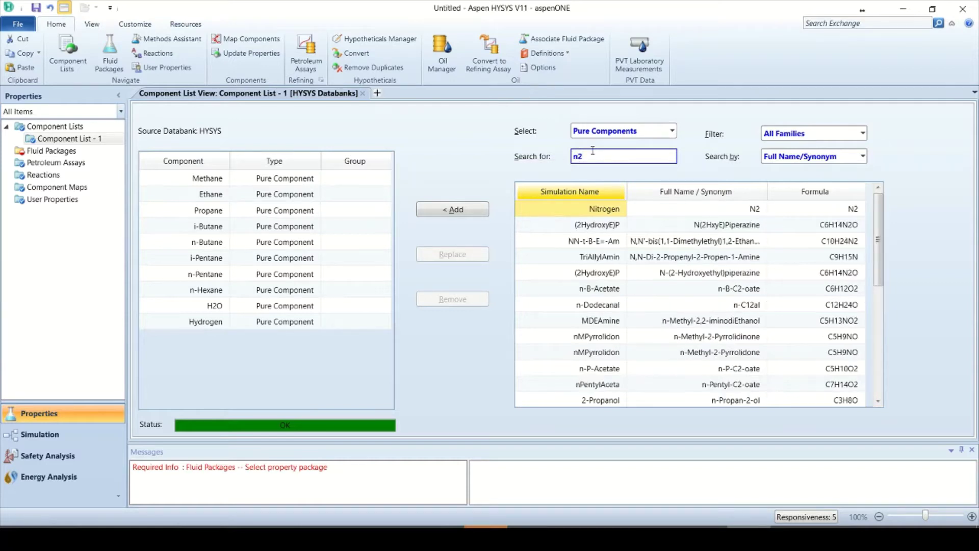
pyautogui.click(476, 210)
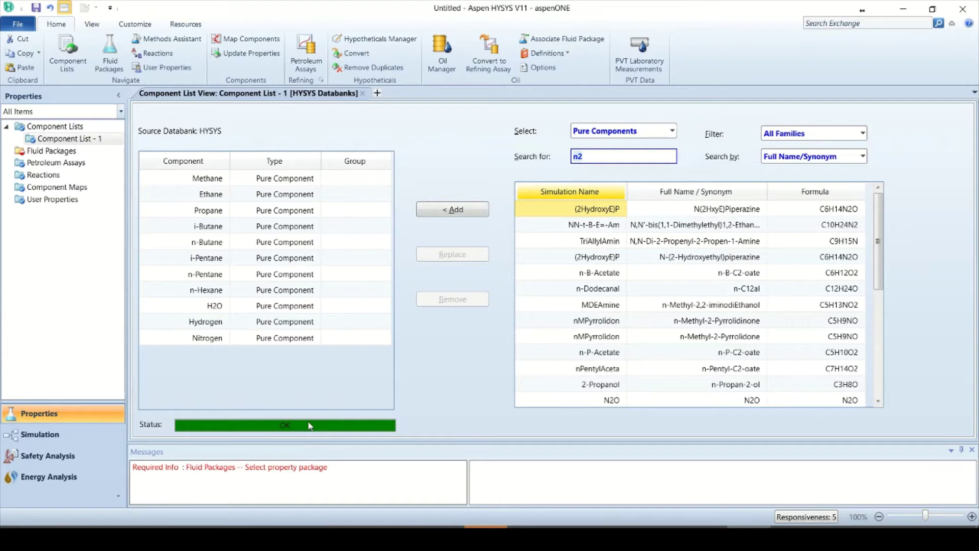
# - Add a fluid package for the component list and choose Peng-Robinson as its property package
pyautogui.click(59, 152)
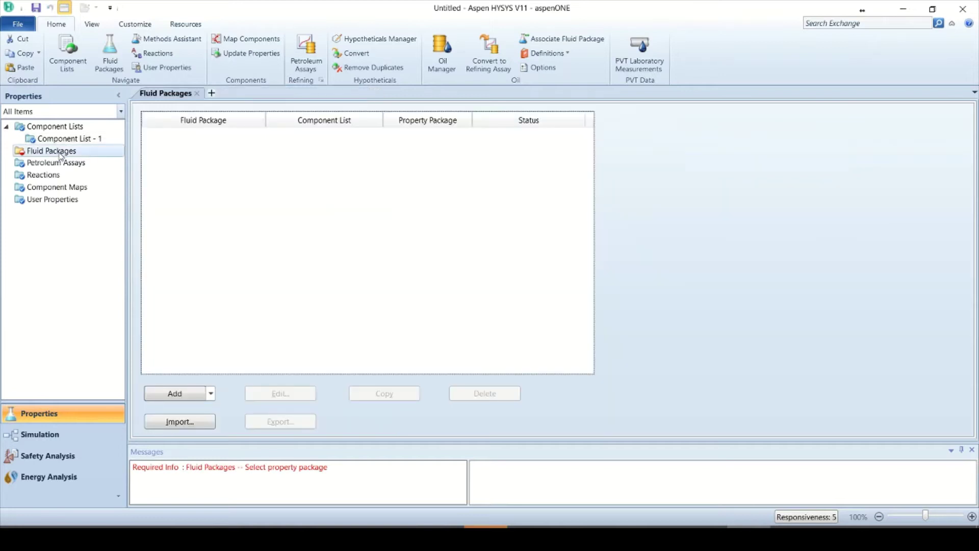
pyautogui.click(199, 397)
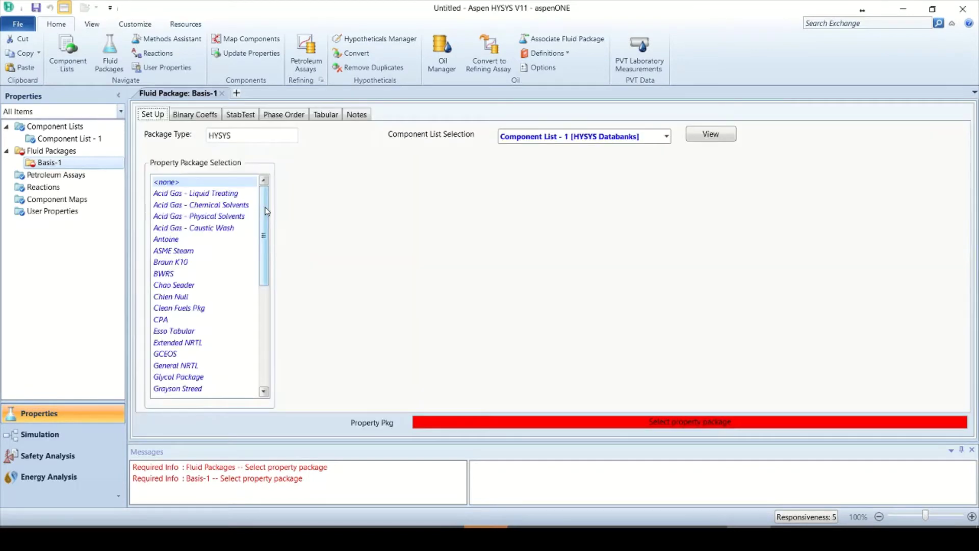
pyautogui.moveTo(266, 211); pyautogui.dragTo(263, 282)
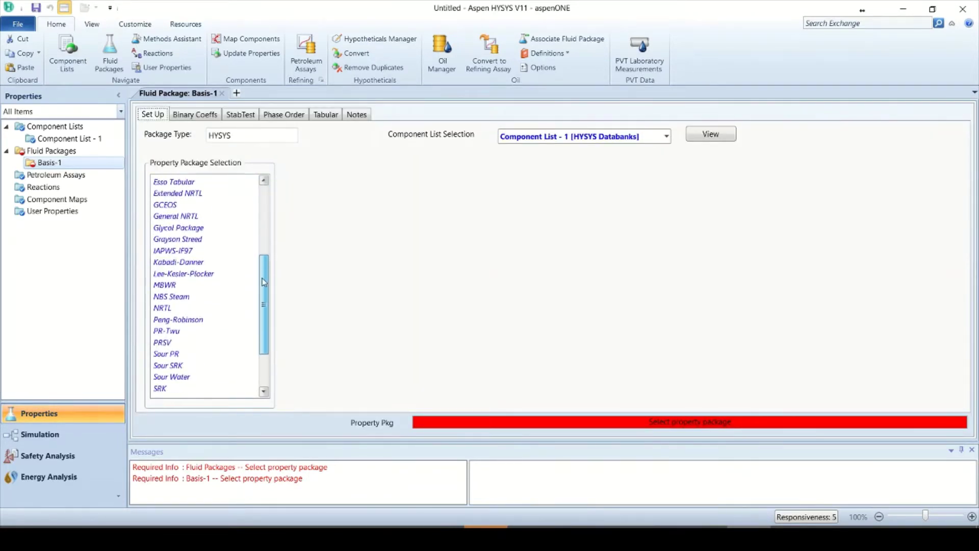
pyautogui.click(185, 320)
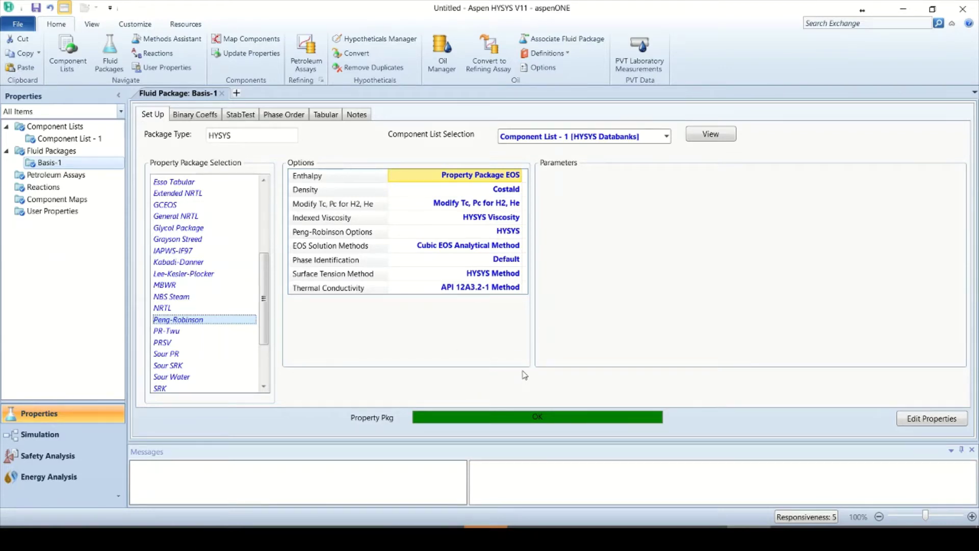
# - Enter the simulation environment and place a material stream in the upper-left part of the flowsheet
pyautogui.click(41, 436)
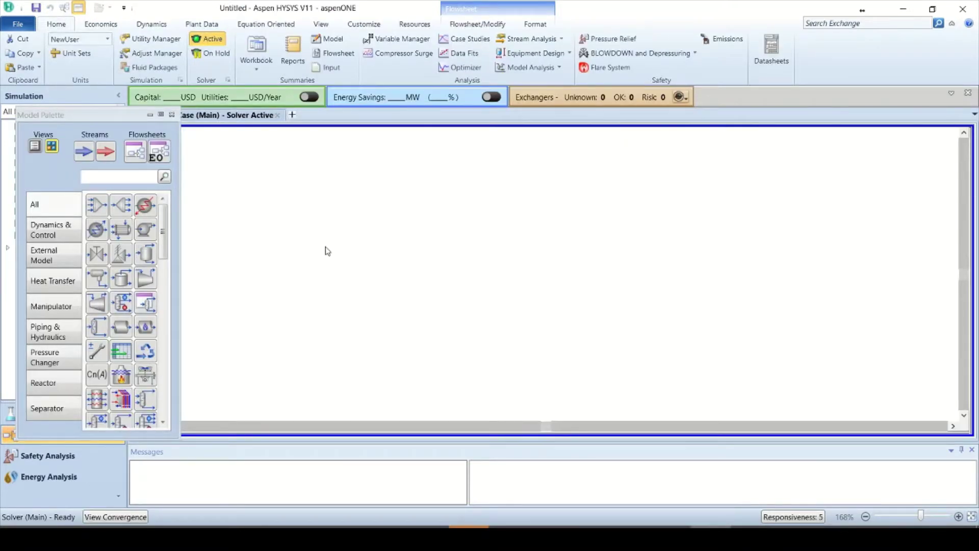
pyautogui.click(85, 152)
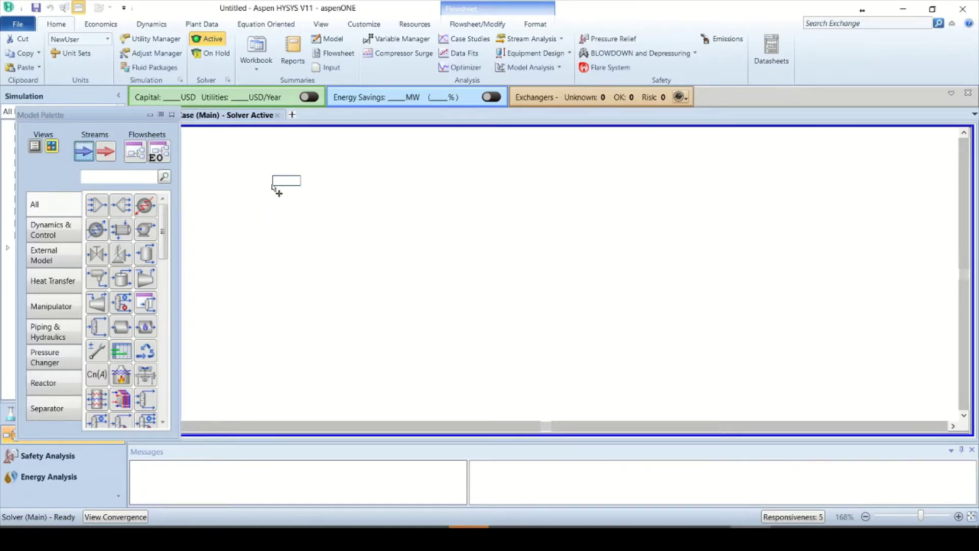
pyautogui.click(274, 190)
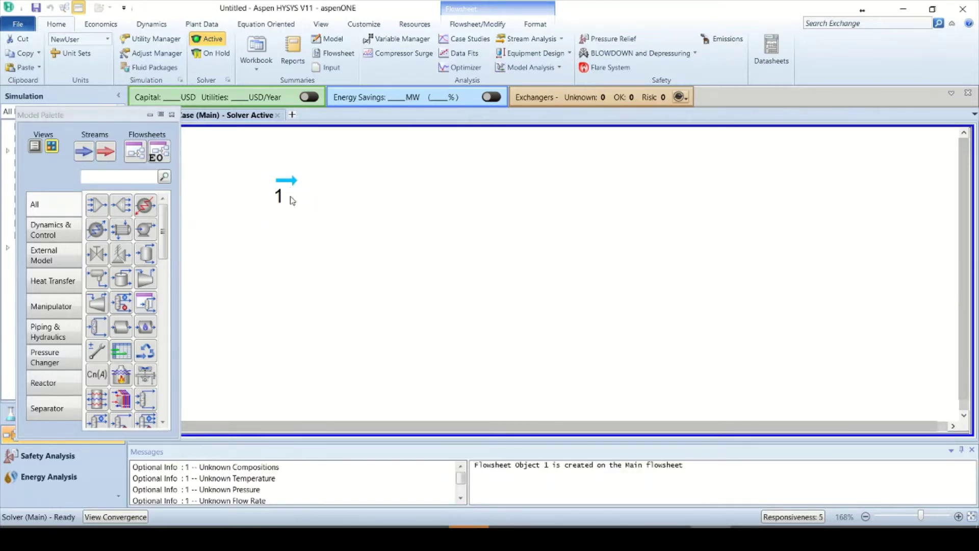
# - Open the composition input of material stream 1 for editing
pyautogui.doubleClick(292, 180)
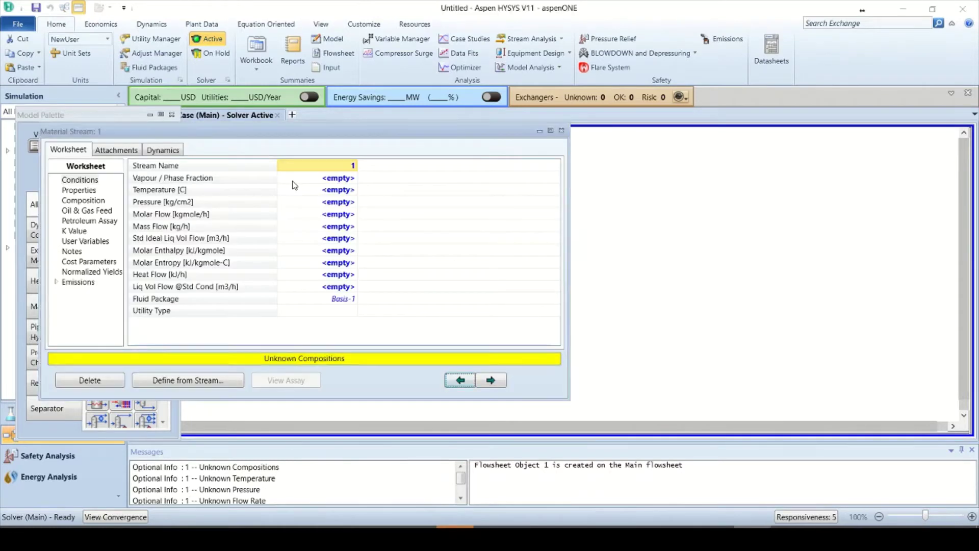
pyautogui.click(81, 202)
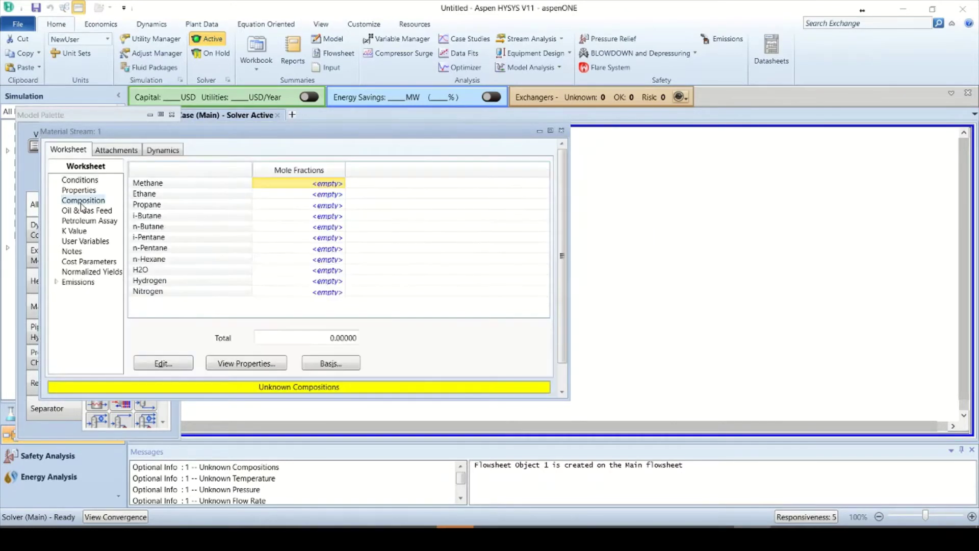
pyautogui.click(168, 365)
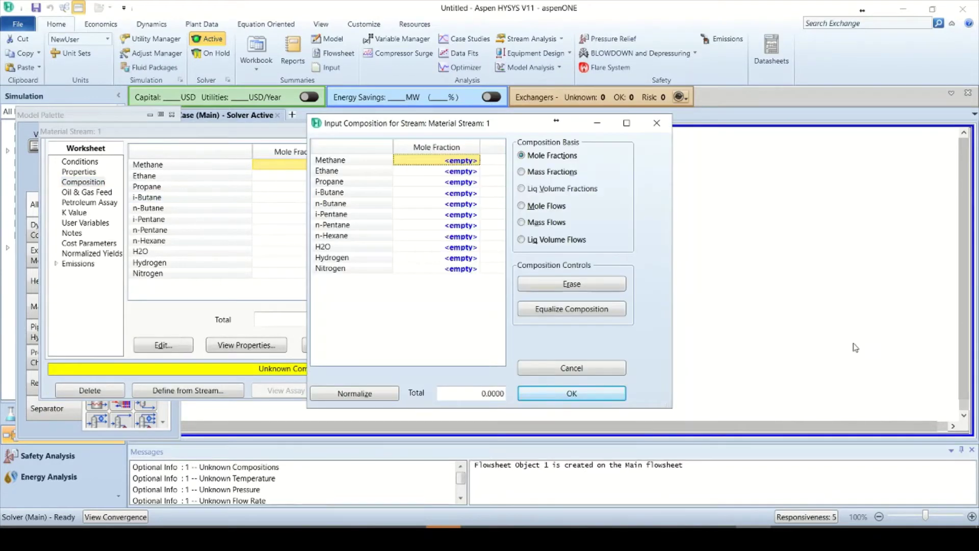
# - Consult the suction stream condition and composition slide in the PowerPoint presentation and return to Aspen HYSYS
pyautogui.click(568, 393)
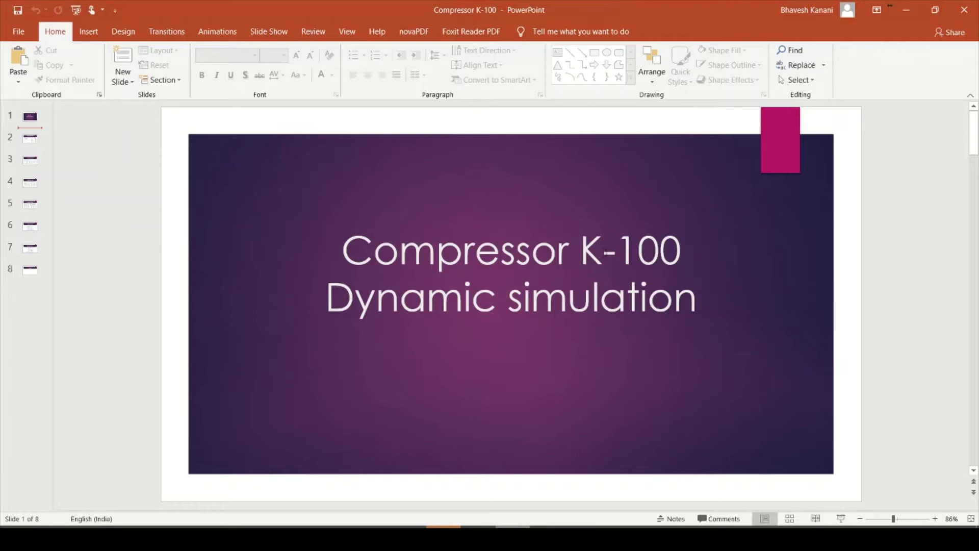
pyautogui.click(29, 139)
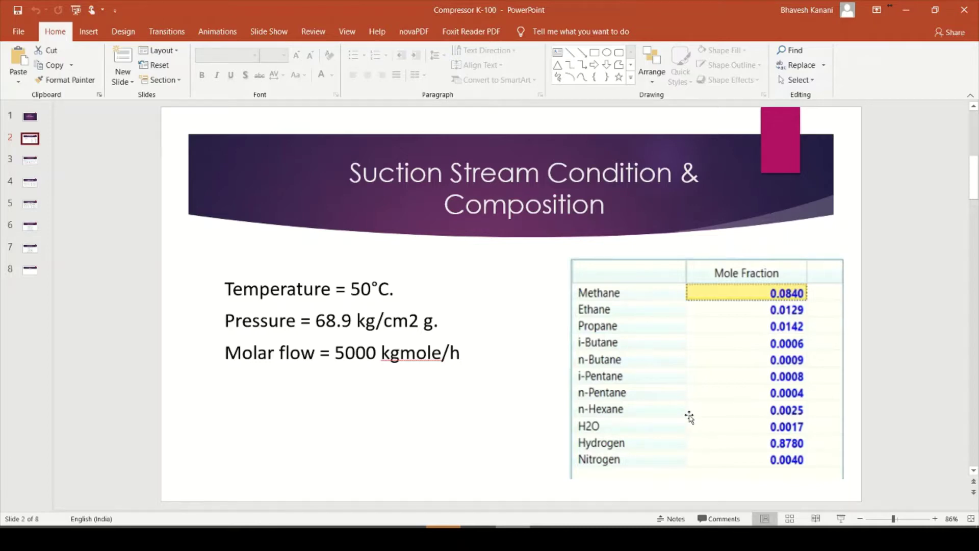
pyautogui.hotkey('alt', 'Tab')
# - Enter mole fractions of methane 0.0840, ethane 0.0129, propane 0.0142, i-butane 0.0006, n-butane 0.0009 and i-pentane 0.0008
pyautogui.press('Return')
pyautogui.write('0.0129')
pyautogui.press('Return')
pyautogui.write('0.0142')
pyautogui.press('Return')
pyautogui.write('0.0006')
pyautogui.press('Return')
pyautogui.write('0.0009')
pyautogui.press('Return')
pyautogui.write('0.0008')
pyautogui.press('Return')
# - Enter mole fractions of n-pentane 0.0004, n-hexane 0.025, H2O 0.0017, hydrogen 0.878 and nitrogen 0.004
pyautogui.write('0.')
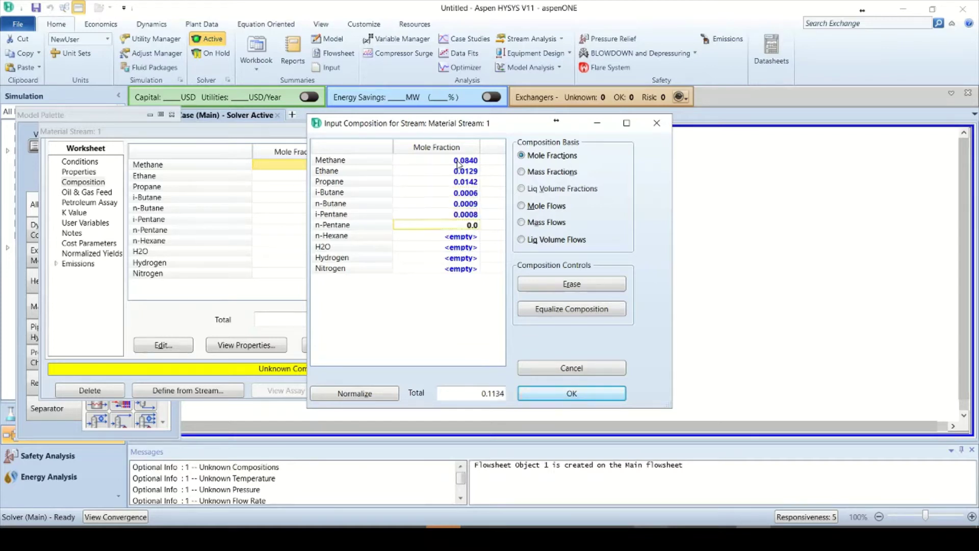
pyautogui.write('0004')
pyautogui.press('Return')
pyautogui.write('0.025')
pyautogui.press('Return')
pyautogui.write('0.0017')
pyautogui.press('Return')
pyautogui.write('0.878')
pyautogui.press('Return')
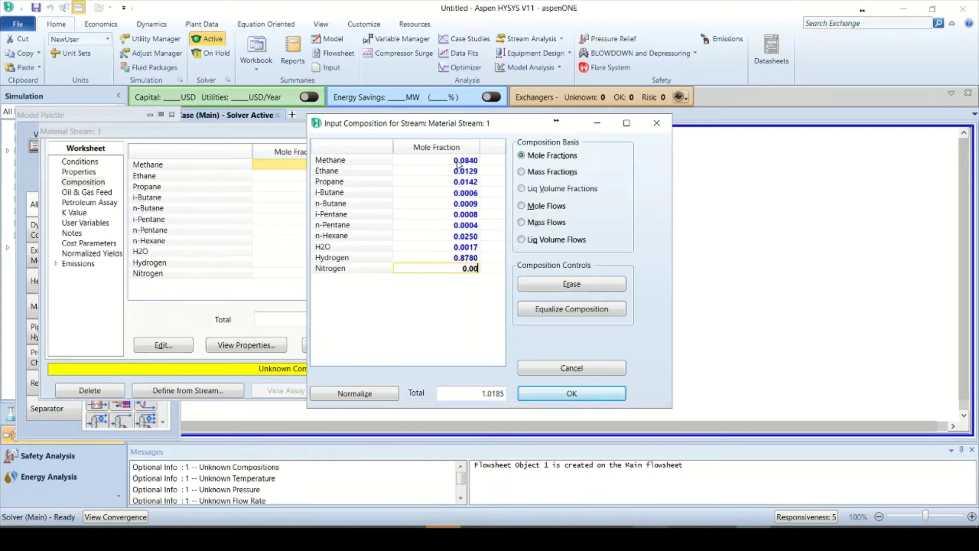
pyautogui.write('0.004')
pyautogui.press('Return')
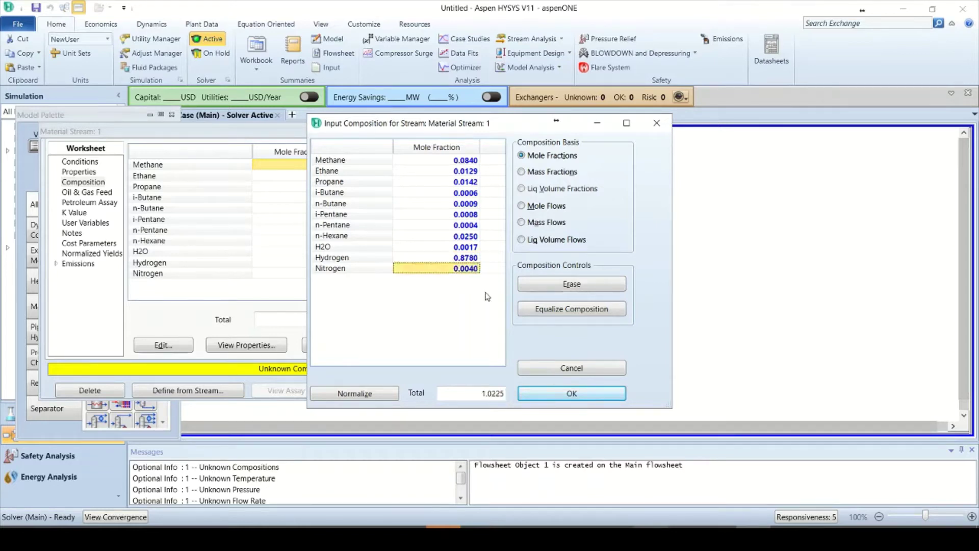
# - Correct the n-hexane mole fraction to 0.0025 and accept the stream composition
pyautogui.click(473, 236)
pyautogui.write('0.0025')
pyautogui.press('Return')
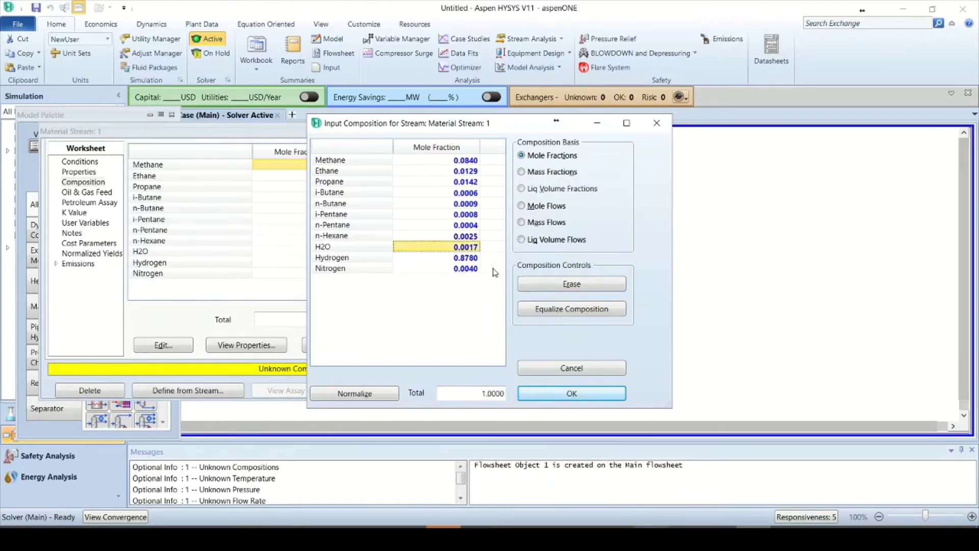
pyautogui.click(591, 393)
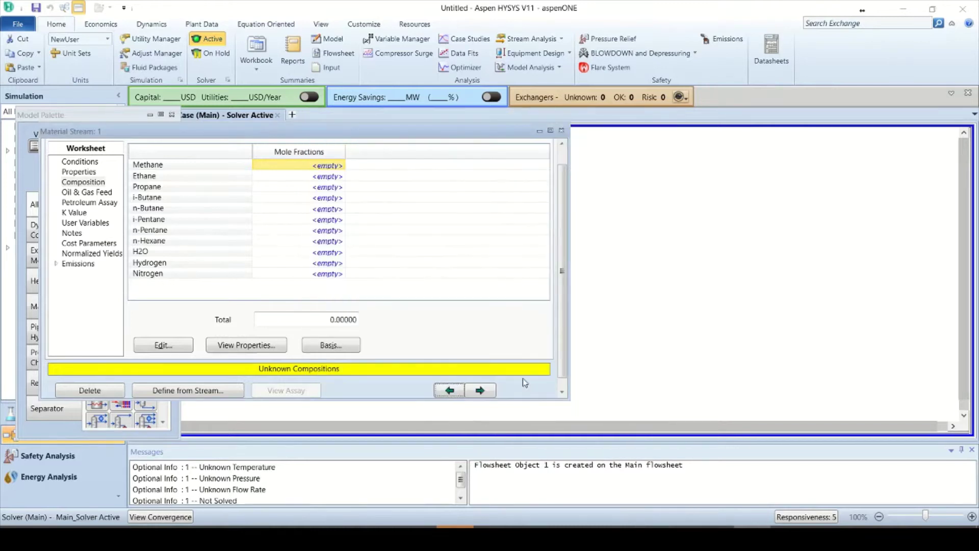
# - Set the conditions of stream 1 to a temperature of 50 °C, a pressure of 68.9 kg/cm2 and a molar flow of 5000 kgmole/h
pyautogui.click(87, 163)
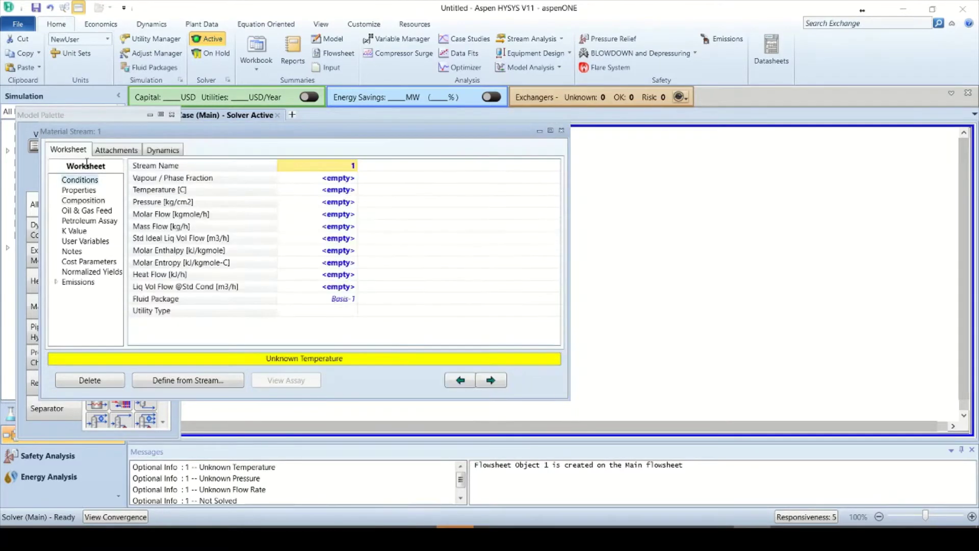
pyautogui.click(329, 191)
pyautogui.write('50')
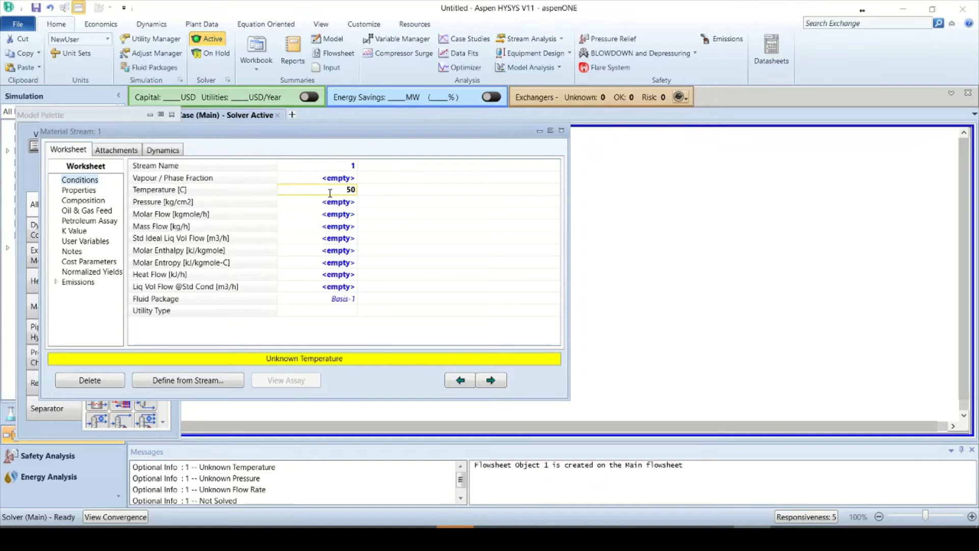
pyautogui.press('Return')
pyautogui.write('68.9')
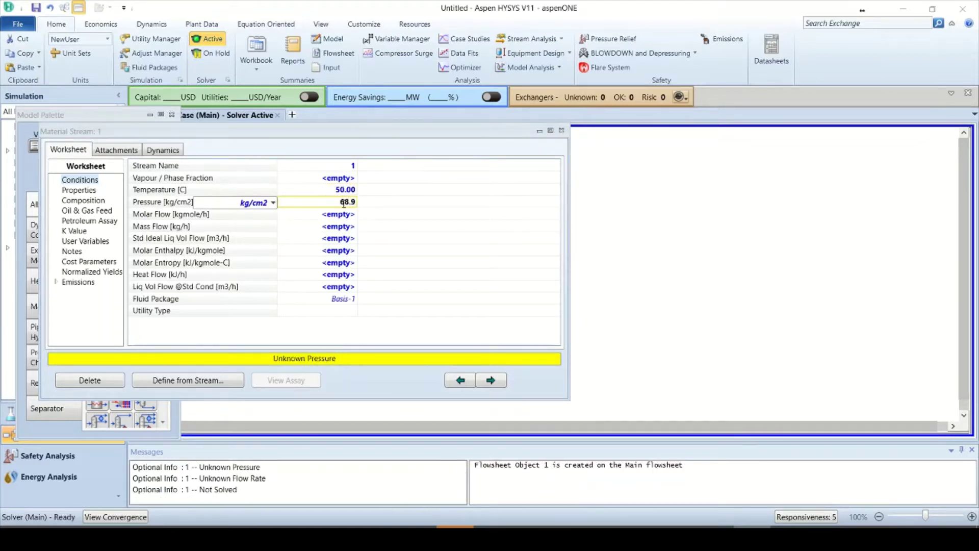
pyautogui.press('Return')
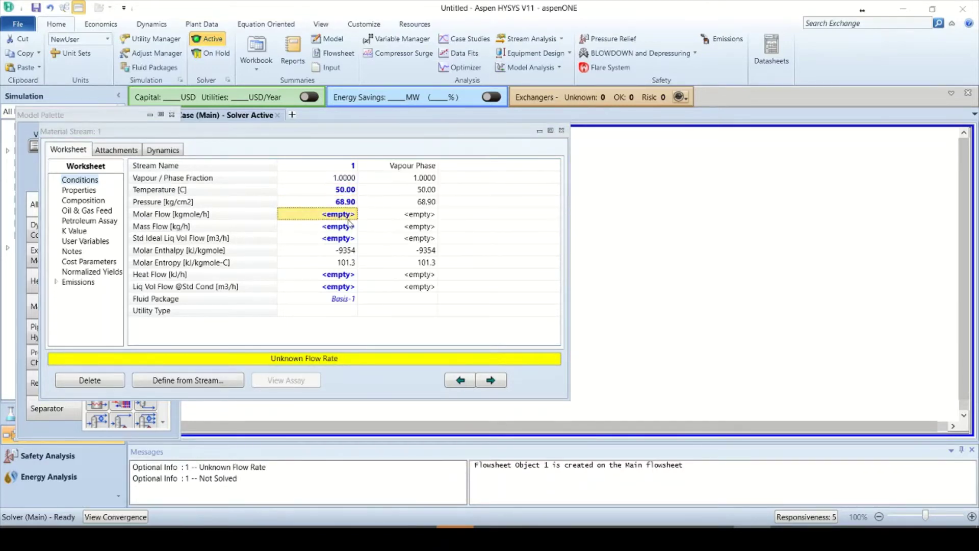
pyautogui.write('5000')
pyautogui.press('Return')
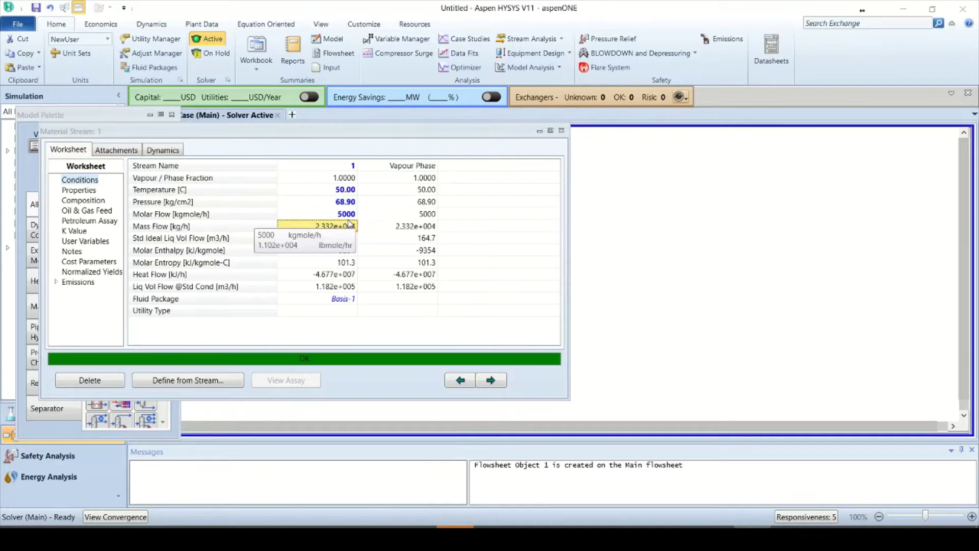
# - Close the stream 1 properties, place a compressor beside stream 1 on the flowsheet and open its property view
pyautogui.click(562, 132)
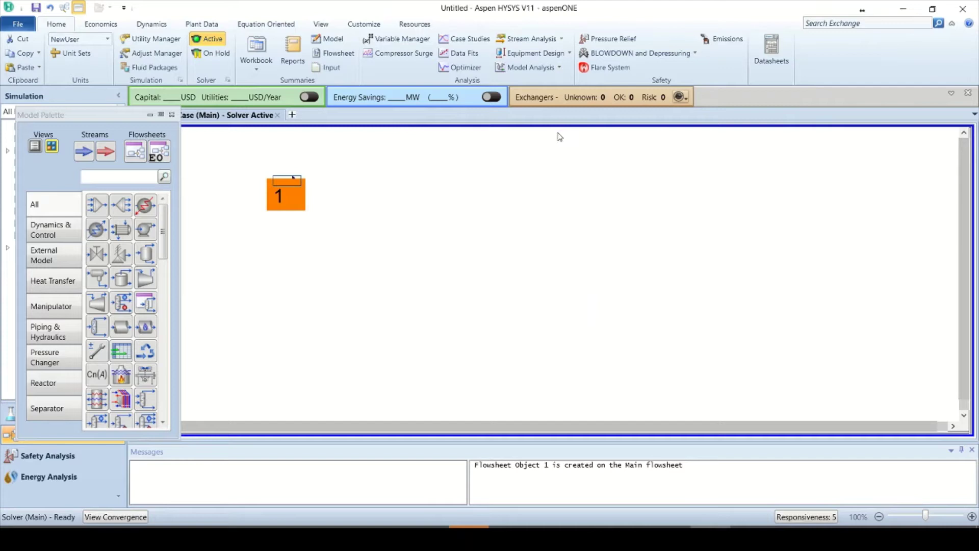
pyautogui.click(280, 251)
pyautogui.moveTo(147, 279); pyautogui.dragTo(368, 241)
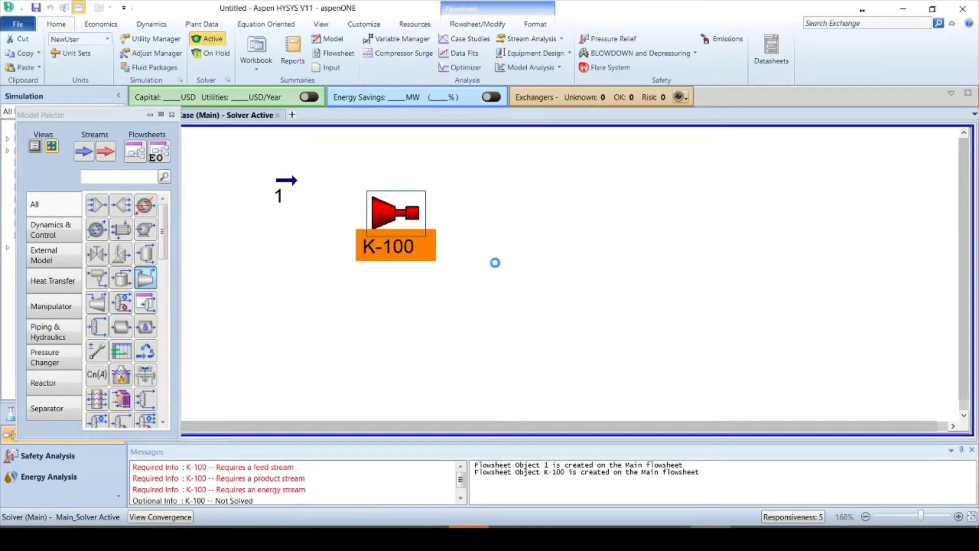
pyautogui.doubleClick(394, 218)
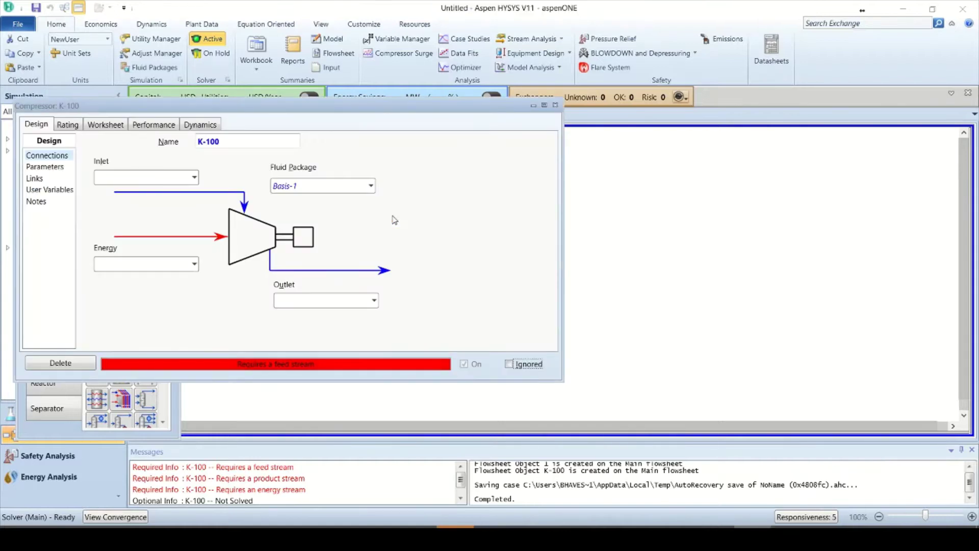
# - Connect the compressor with Suction as the inlet, Discharge as the outlet and K-100 Duty as the energy stream
pyautogui.click(194, 178)
pyautogui.click(158, 199)
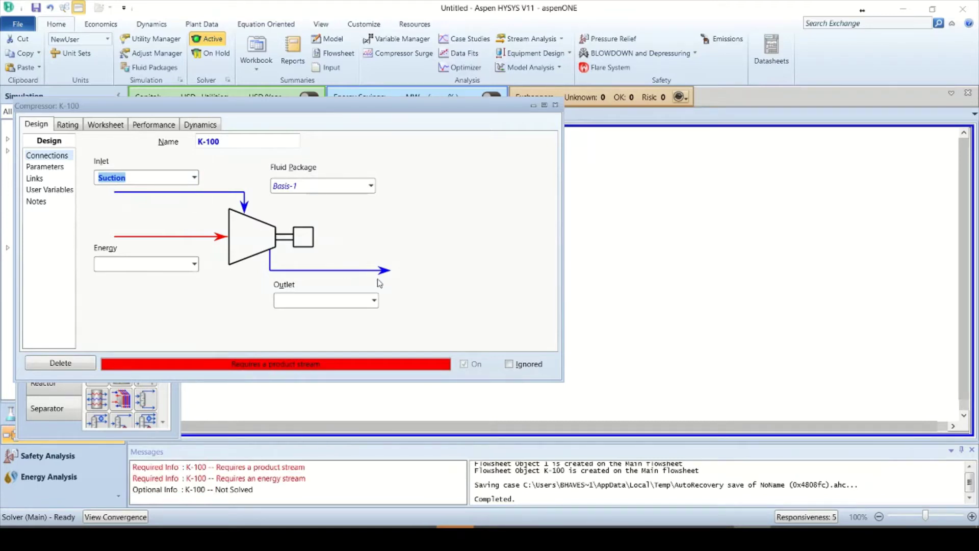
pyautogui.click(323, 299)
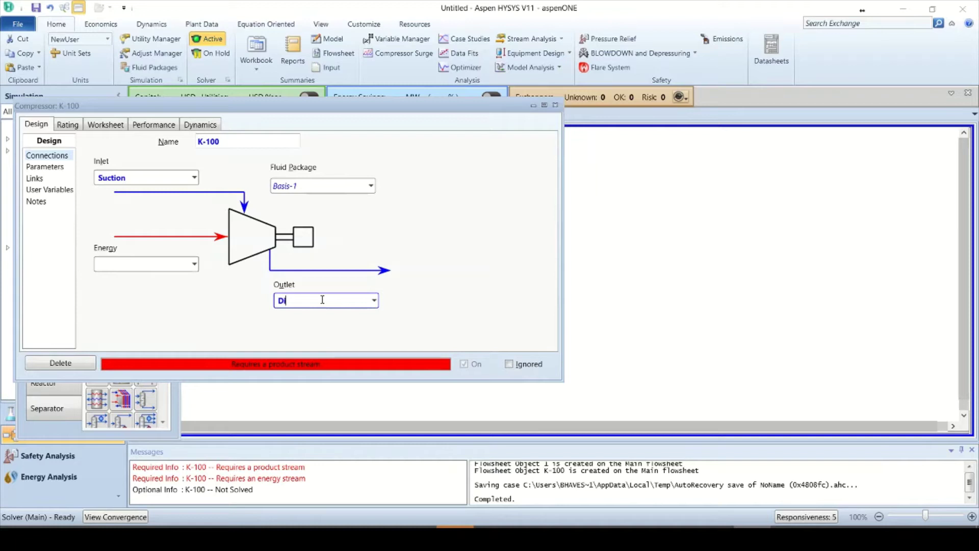
pyautogui.write('Discharge')
pyautogui.press('Return')
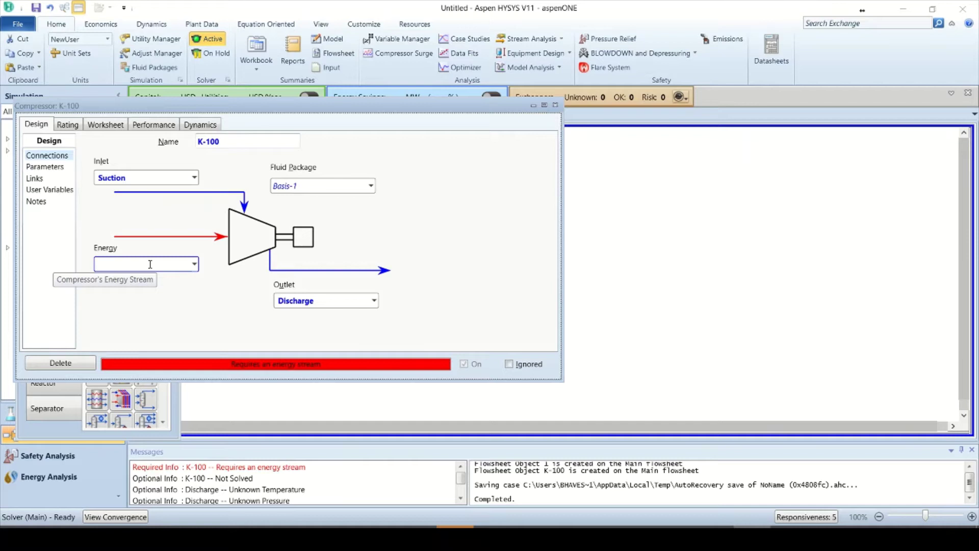
pyautogui.click(150, 265)
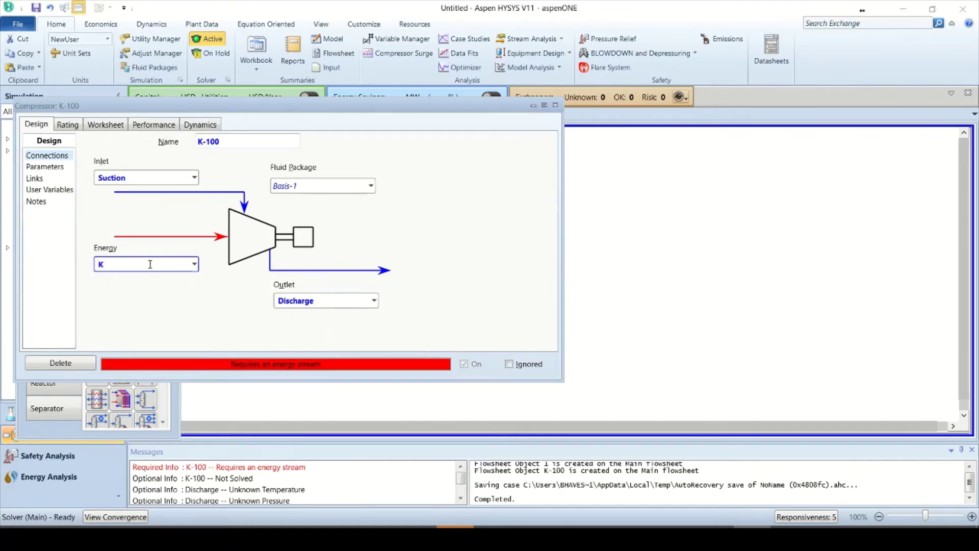
pyautogui.write('K-100 Duty')
pyautogui.press('Return')
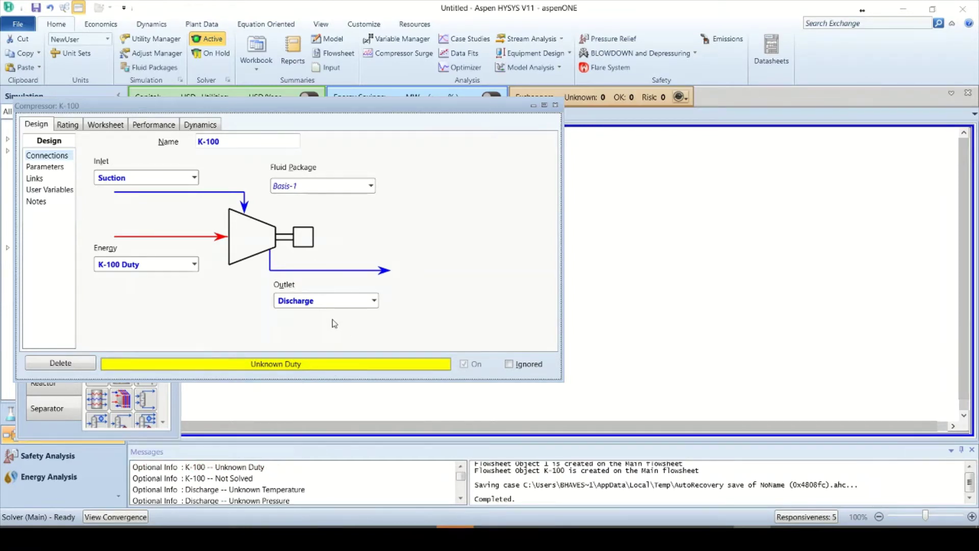
# - Check the compressor's design parameters and add a first, still empty performance curve to its rating
pyautogui.click(45, 167)
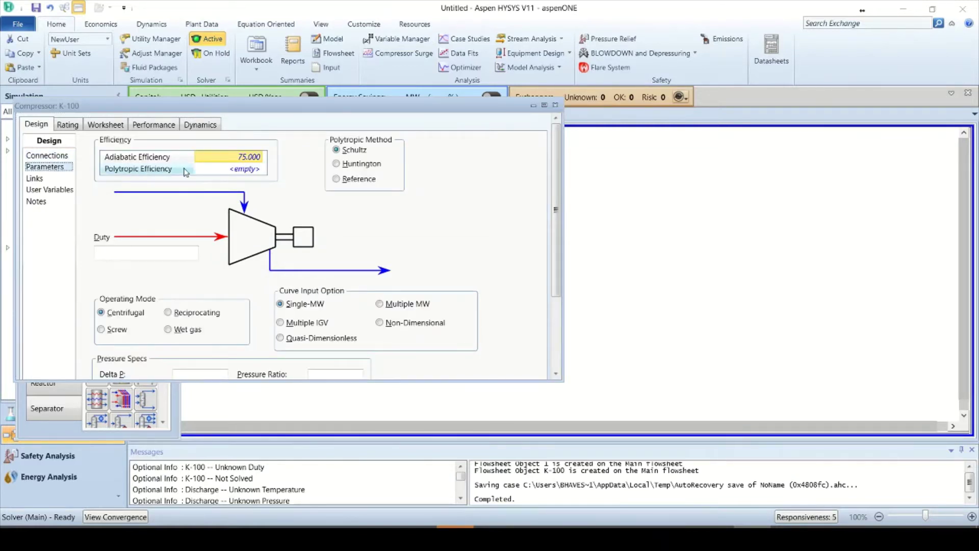
pyautogui.scroll(-1, 159, 270)
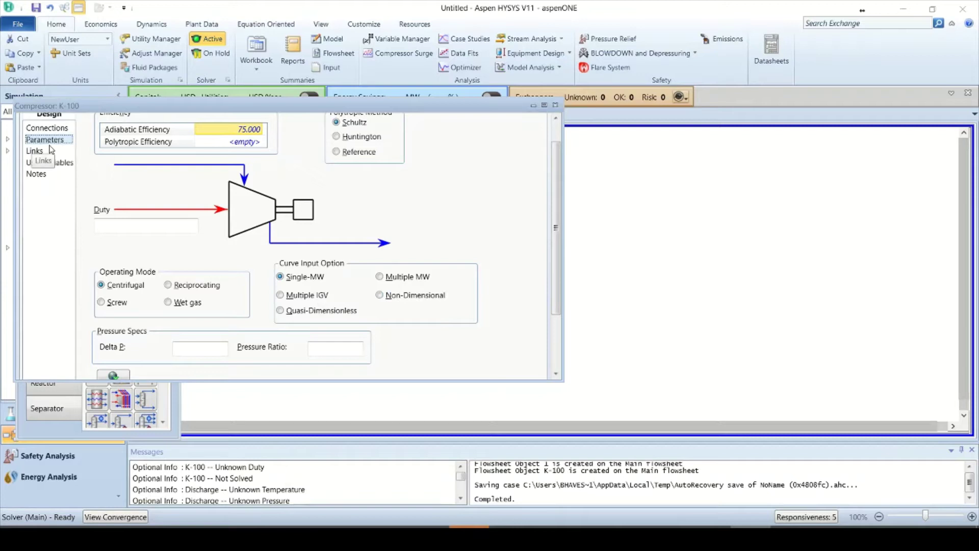
pyautogui.scroll(1, 556, 191)
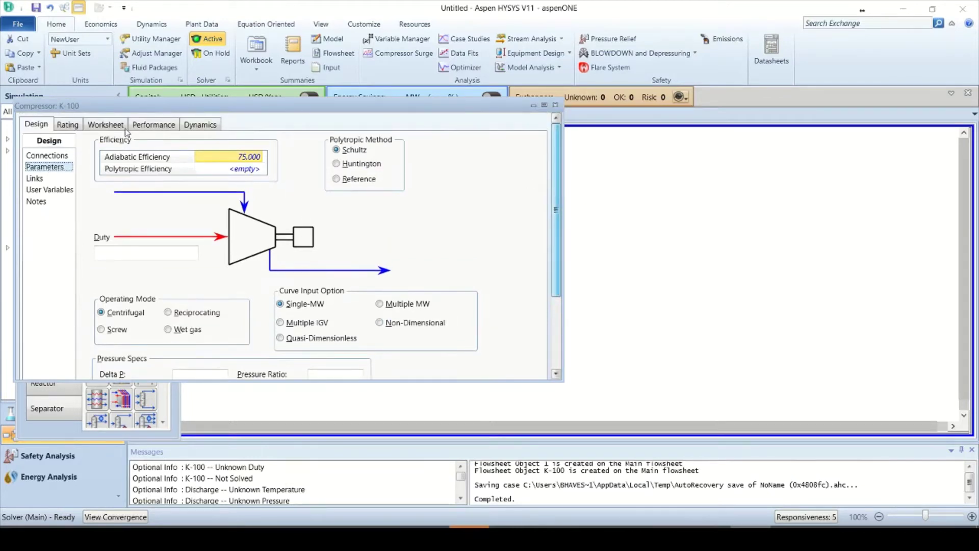
pyautogui.click(68, 125)
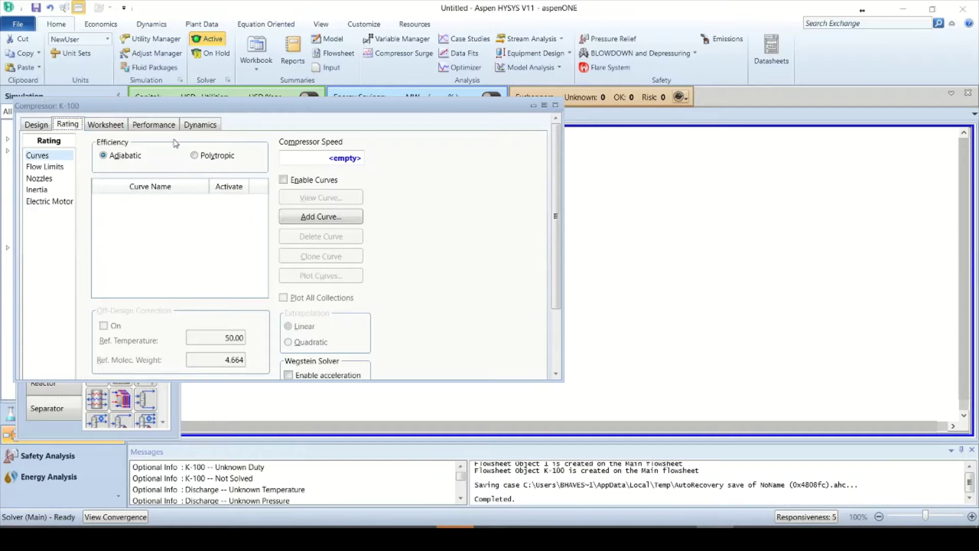
pyautogui.click(338, 221)
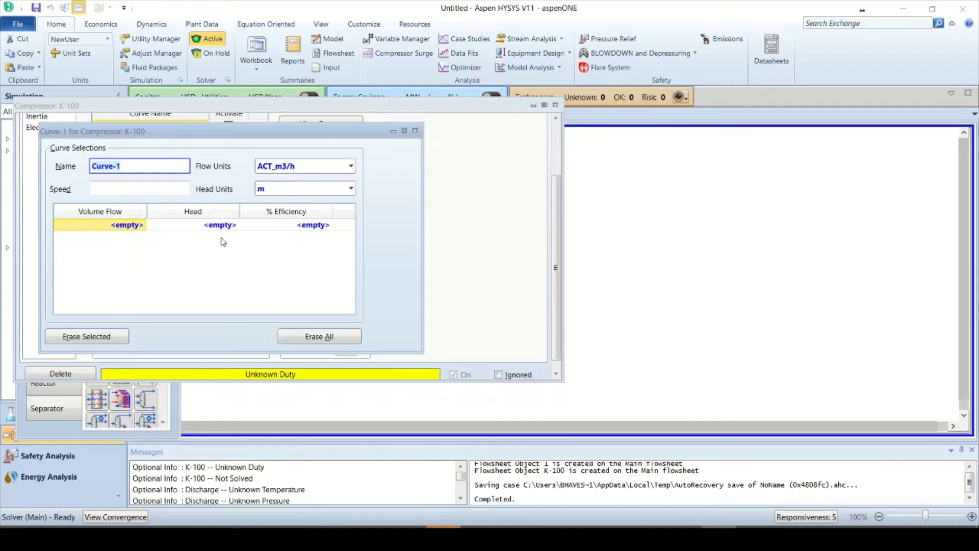
pyautogui.click(416, 132)
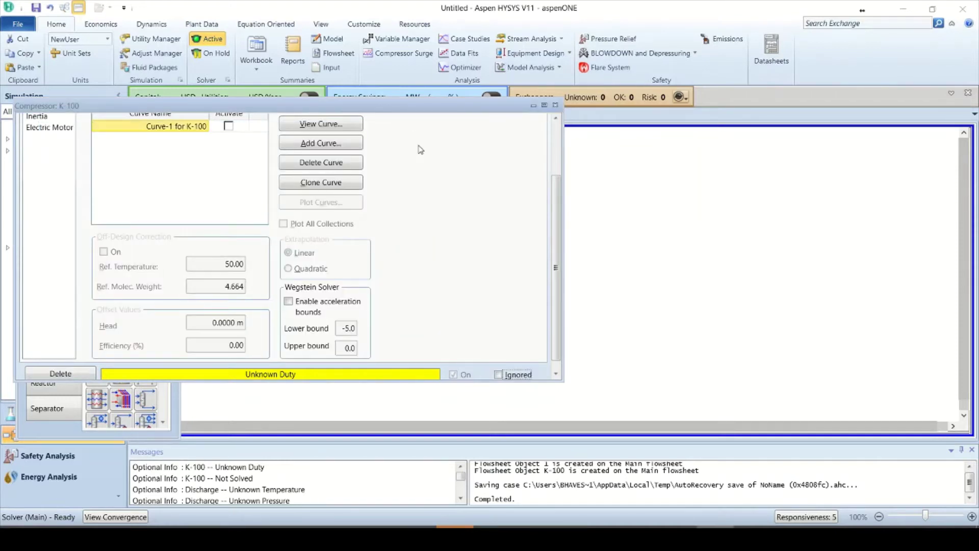
pyautogui.scroll(3, 558, 152)
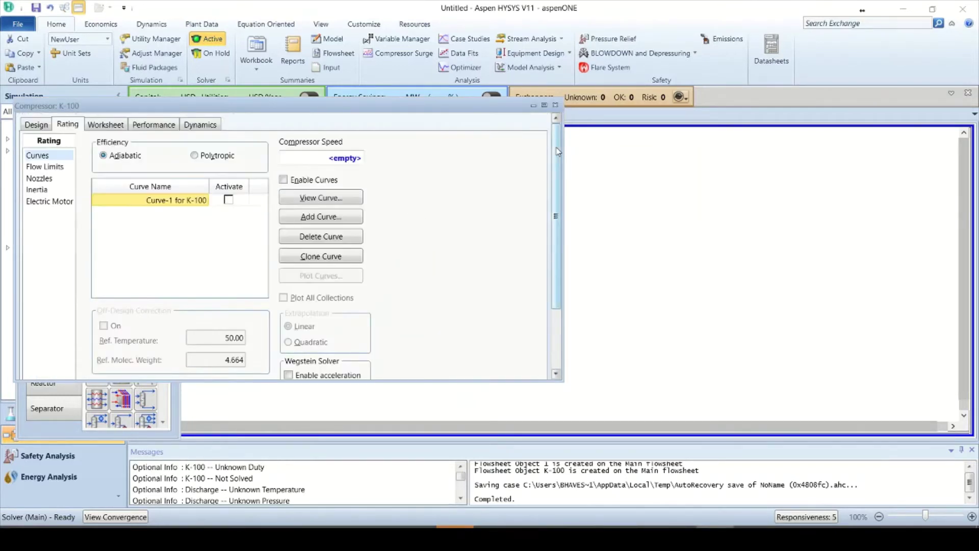
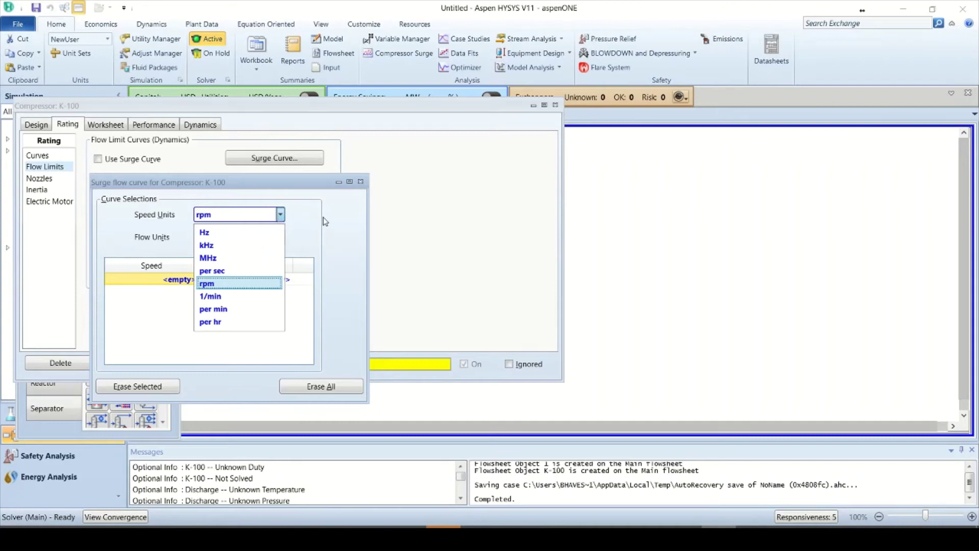
# - Keep rpm as the surge curve's speed unit and set its flow units to ft3/min
pyautogui.click(324, 220)
pyautogui.click(281, 236)
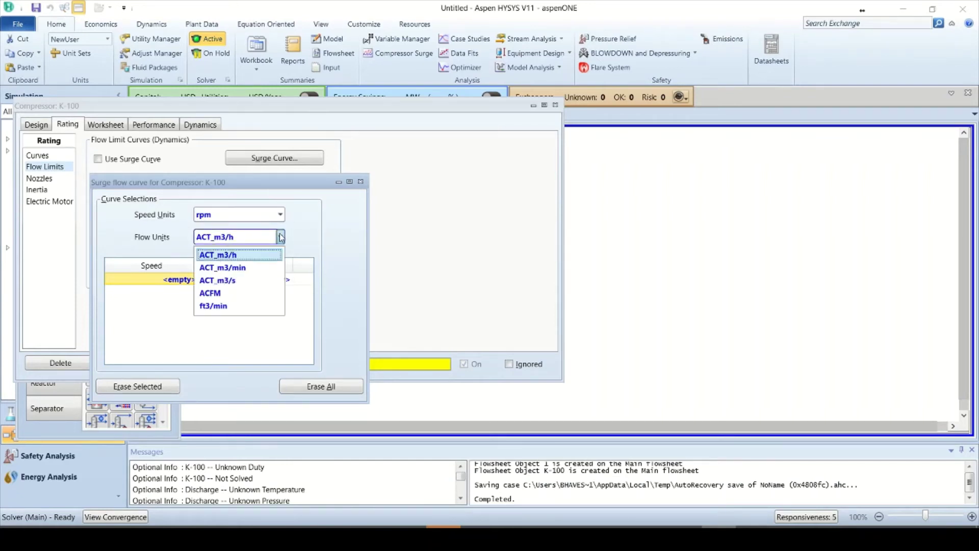
pyautogui.click(221, 306)
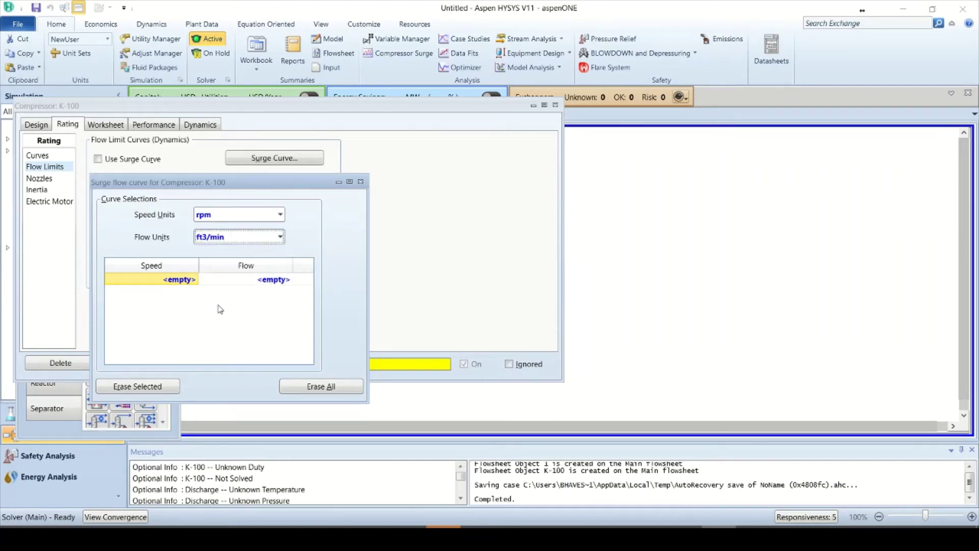
pyautogui.click(330, 225)
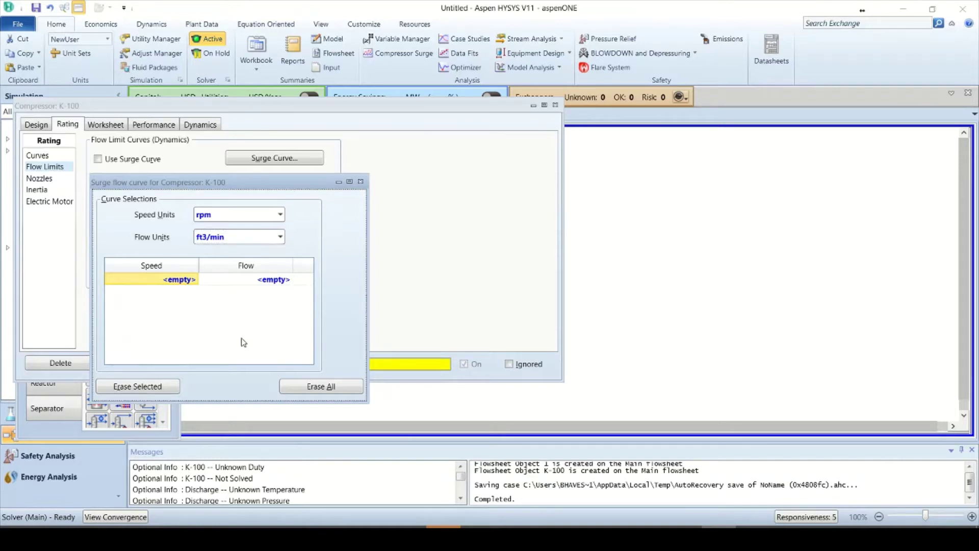
pyautogui.click(361, 182)
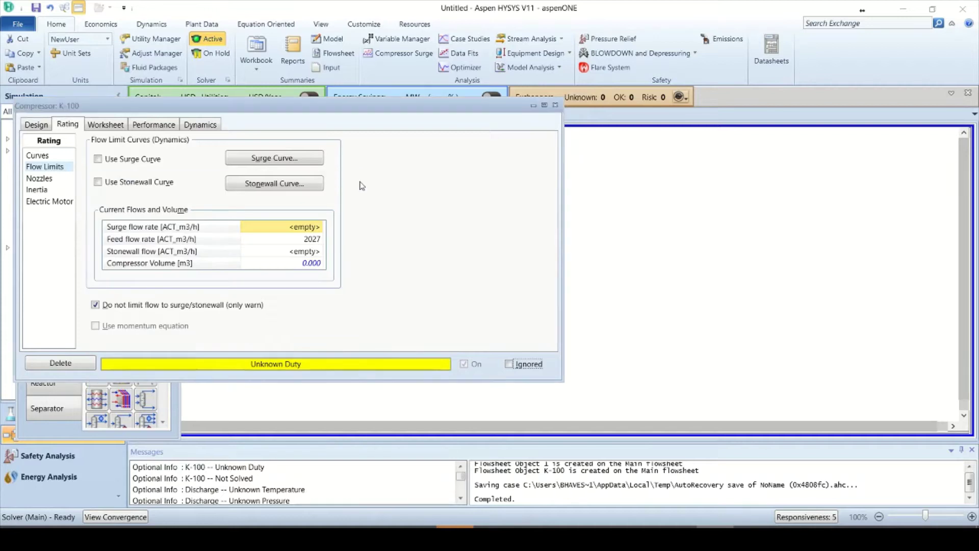
# - Set the stonewall curve's flow units to ft3/min and enable use of both the surge and stonewall curves
pyautogui.click(282, 184)
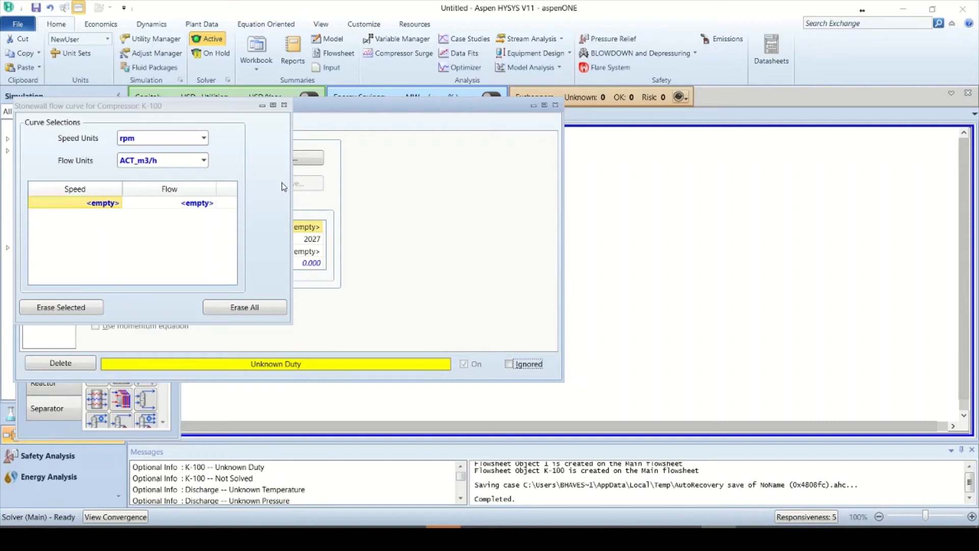
pyautogui.click(204, 160)
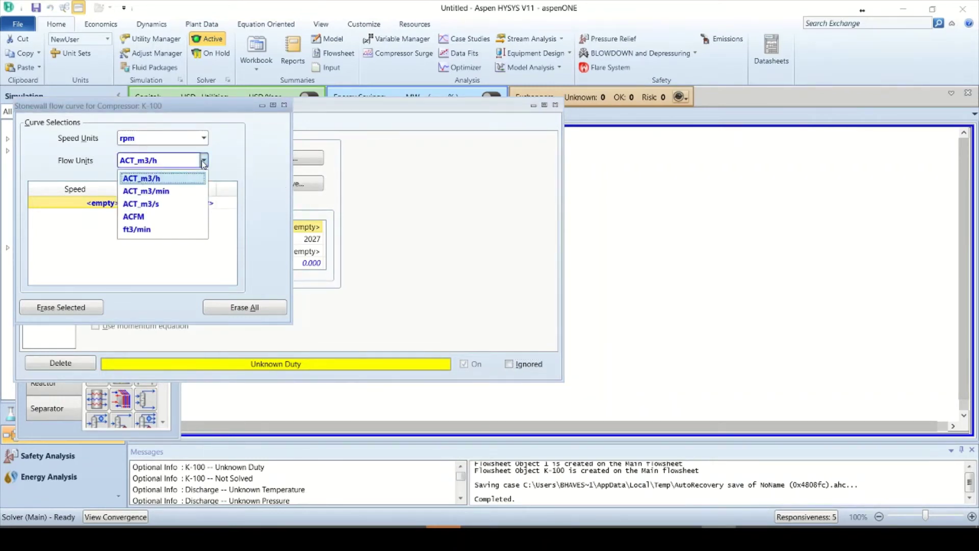
pyautogui.click(137, 229)
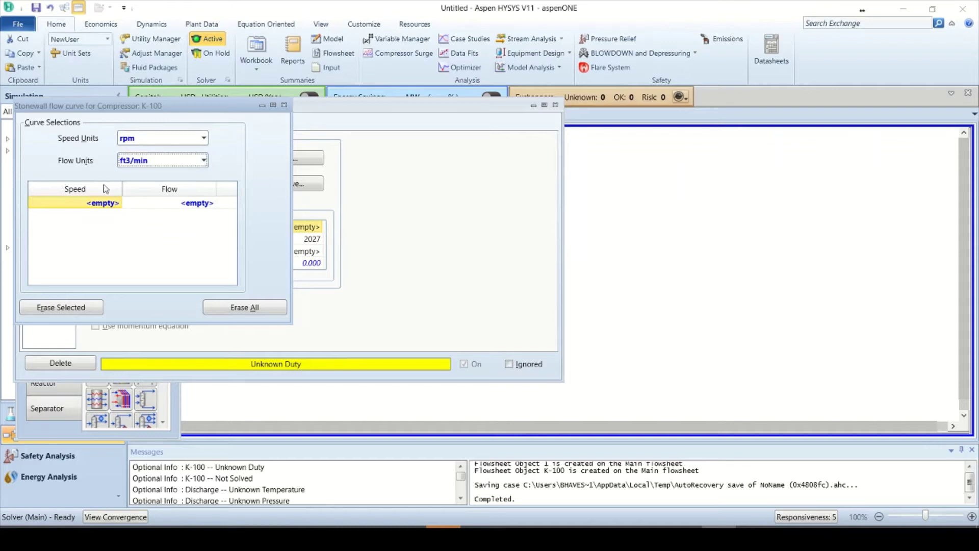
pyautogui.click(285, 106)
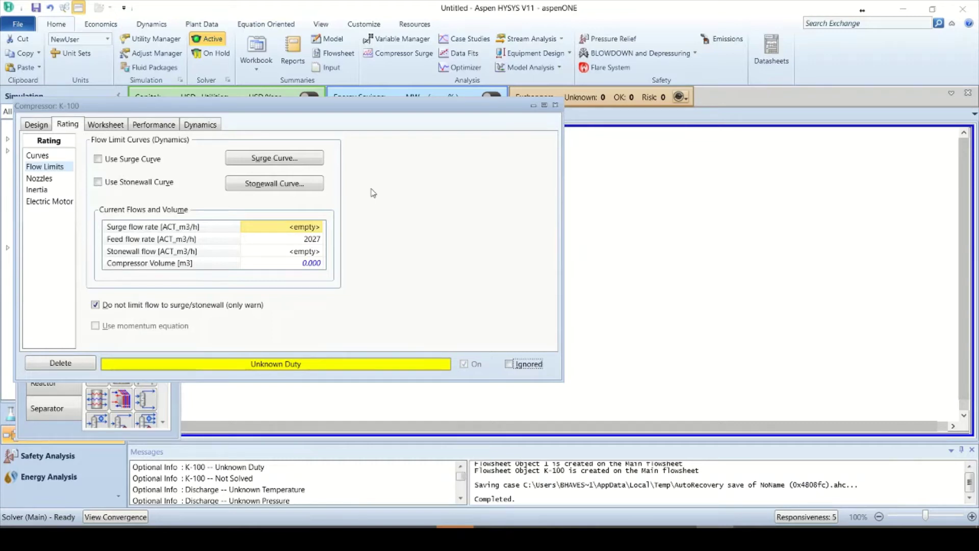
pyautogui.click(97, 159)
pyautogui.click(98, 181)
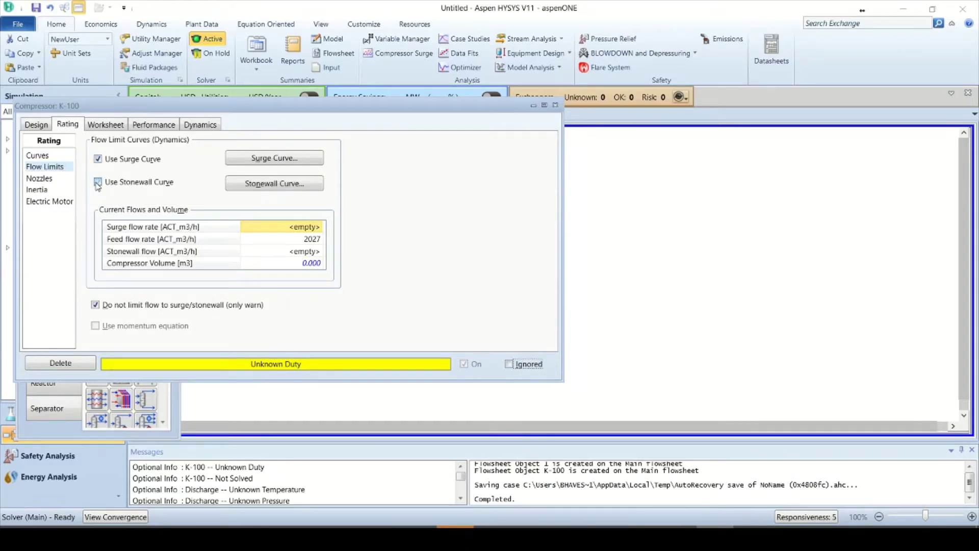
# - Set the efficiency basis of the compressor's performance curves to polytropic
pyautogui.click(41, 156)
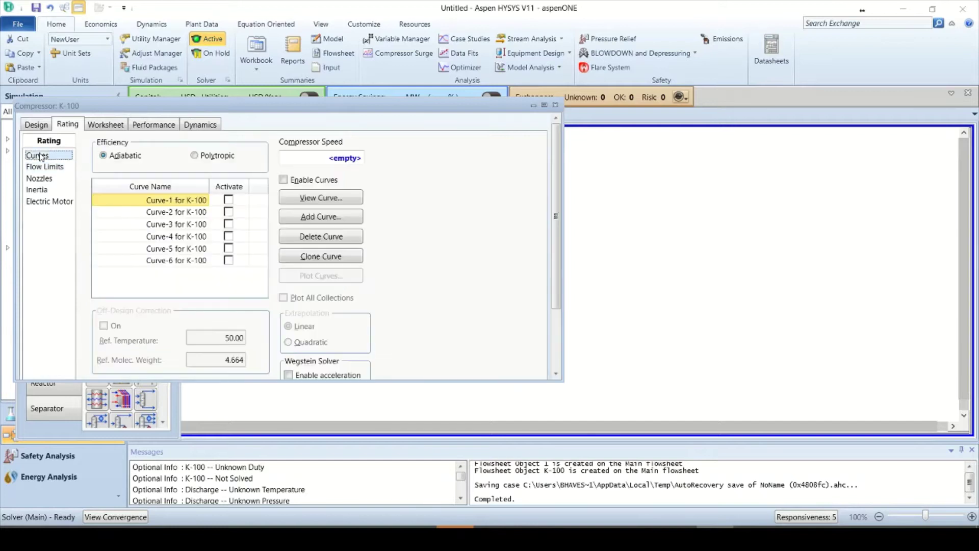
pyautogui.click(195, 156)
pyautogui.scroll(-3, 195, 159)
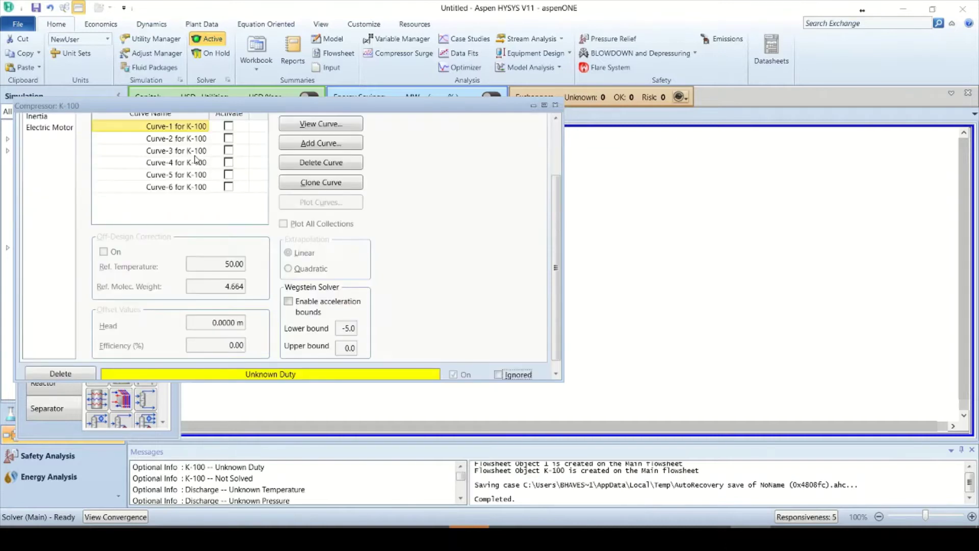
pyautogui.click(554, 144)
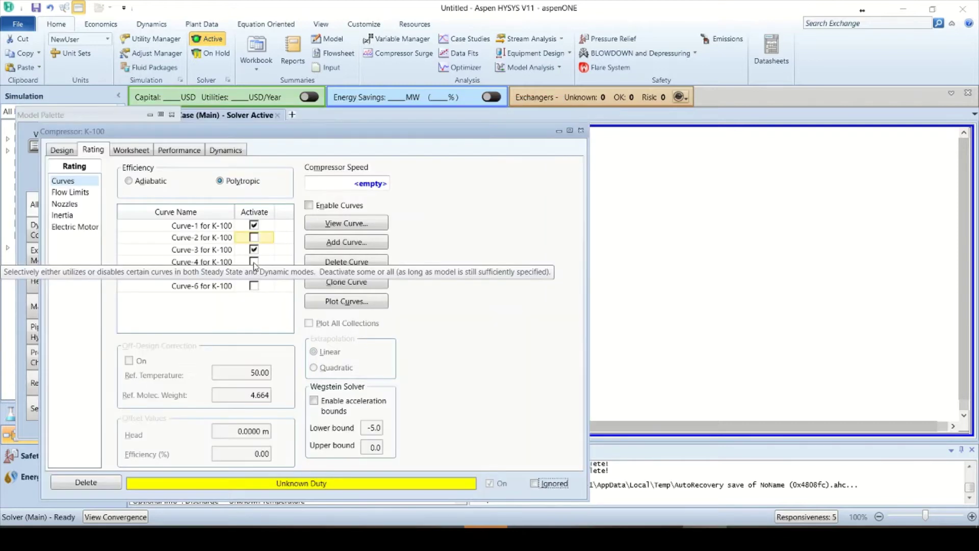
# - Activate all six performance curves, Curve-1 to Curve-6, and enable the use of curves for the compressor
pyautogui.click(253, 237)
pyautogui.click(253, 249)
pyautogui.click(253, 262)
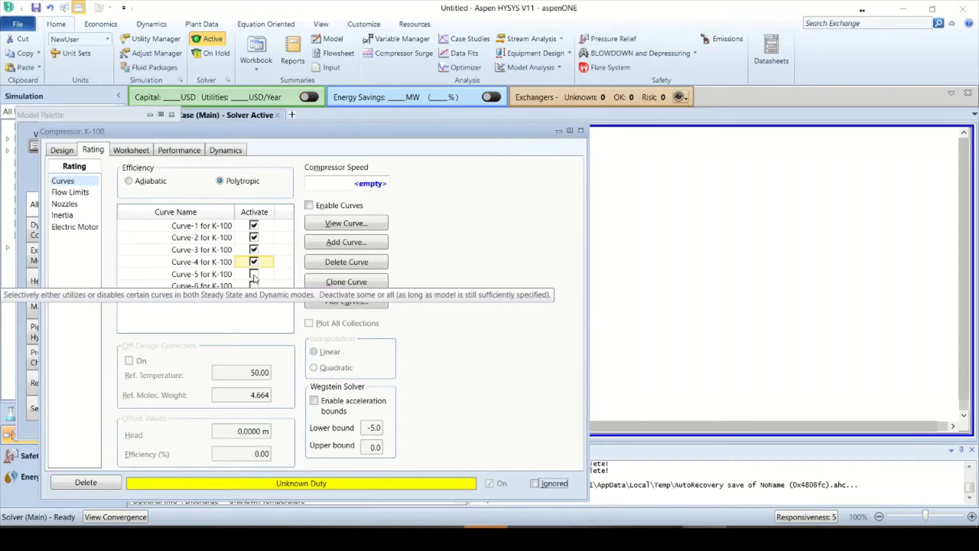
pyautogui.click(253, 276)
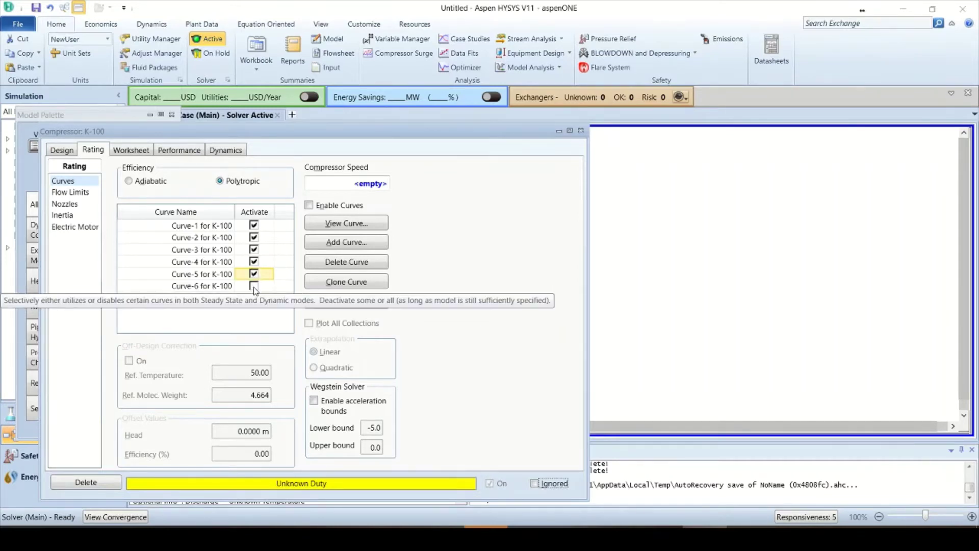
pyautogui.click(254, 287)
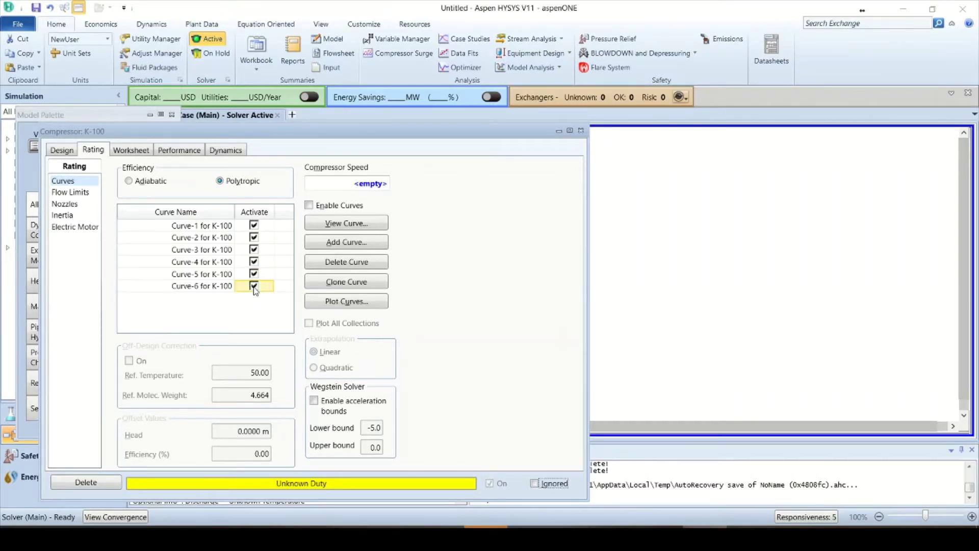
pyautogui.click(308, 206)
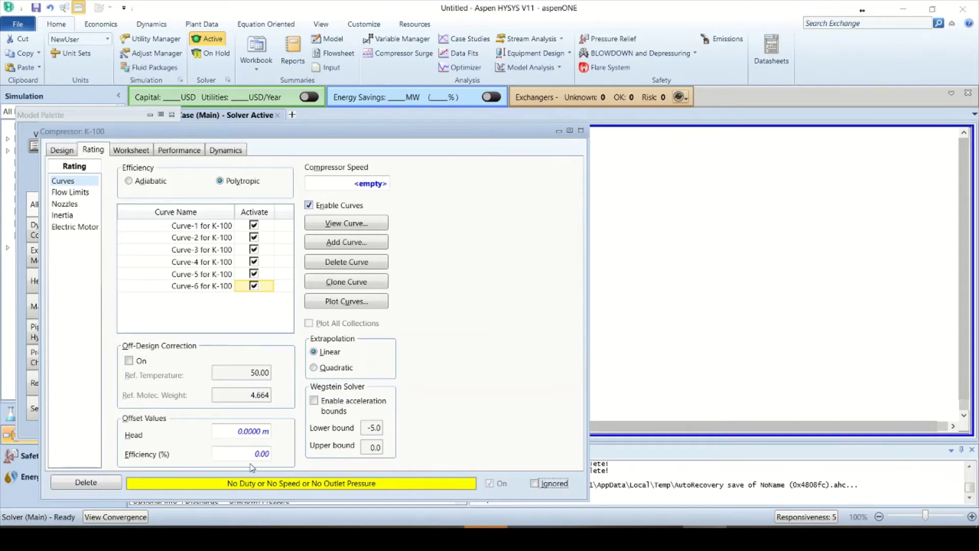
# - Set the compressor speed to 8000 rpm and open the compressor's stream worksheet
pyautogui.click(370, 184)
pyautogui.write('8')
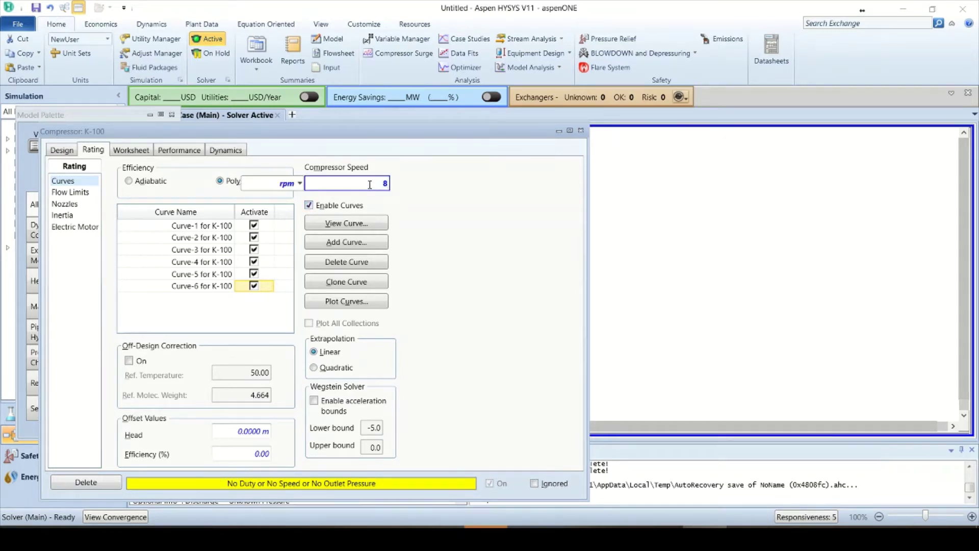
pyautogui.write('000')
pyautogui.press('Return')
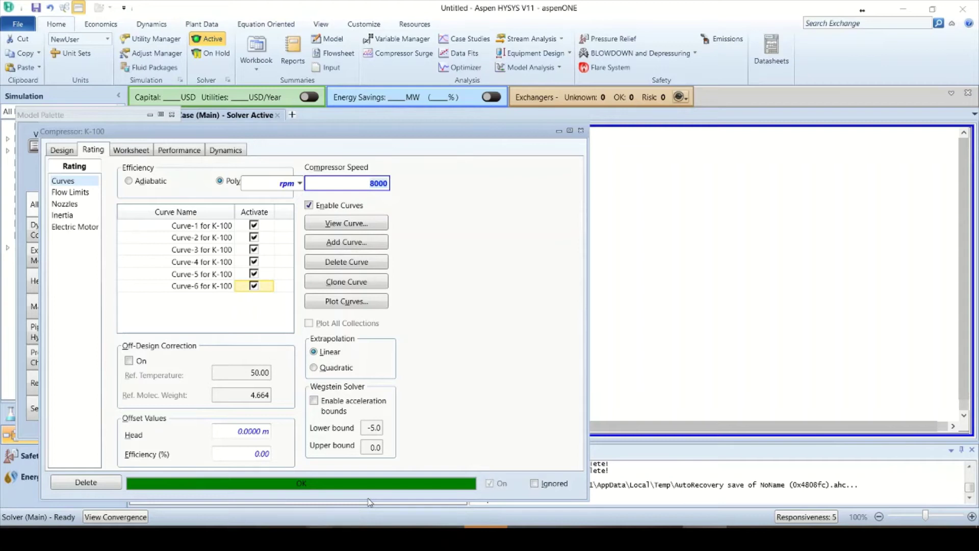
pyautogui.click(133, 151)
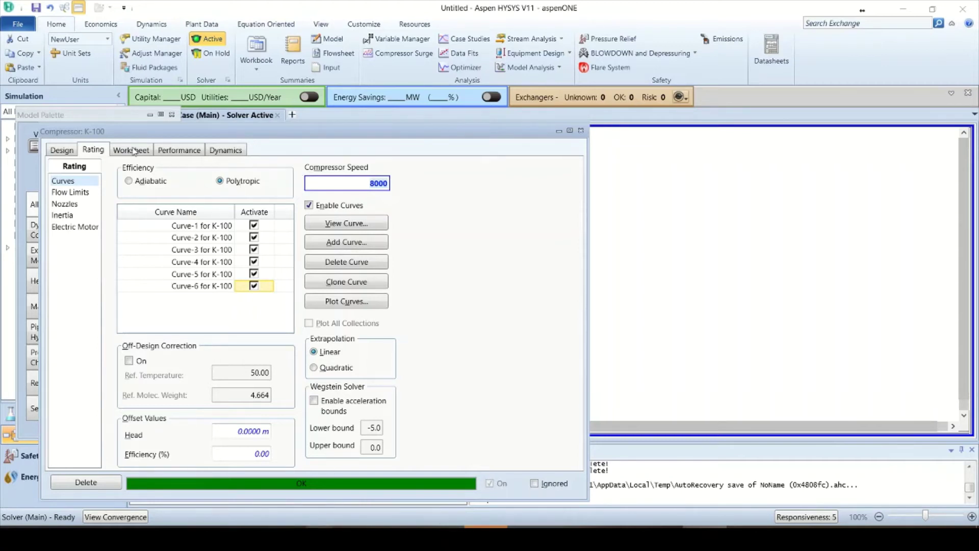
# - Check the compressor's stream conditions and plot its head curves with the surge and stonewall curves shown
pyautogui.click(134, 151)
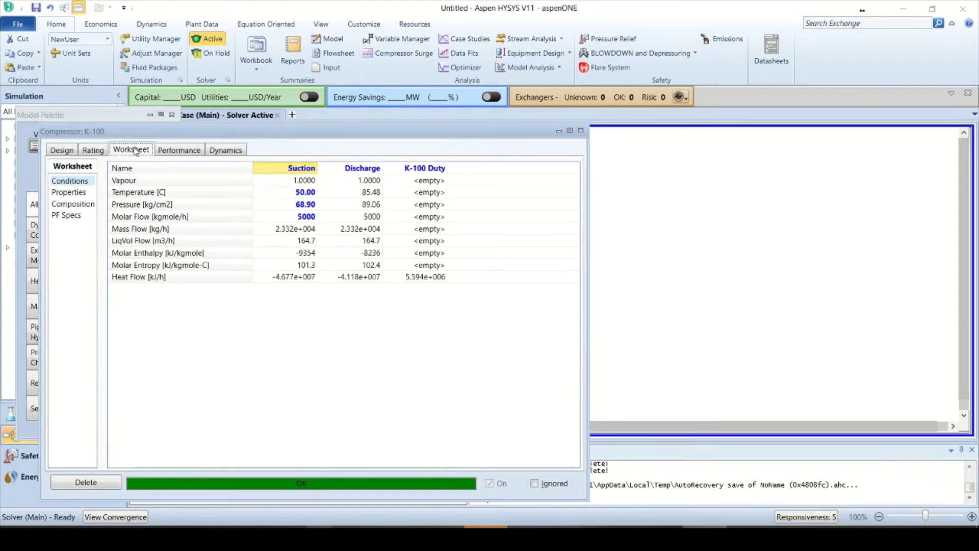
pyautogui.click(86, 151)
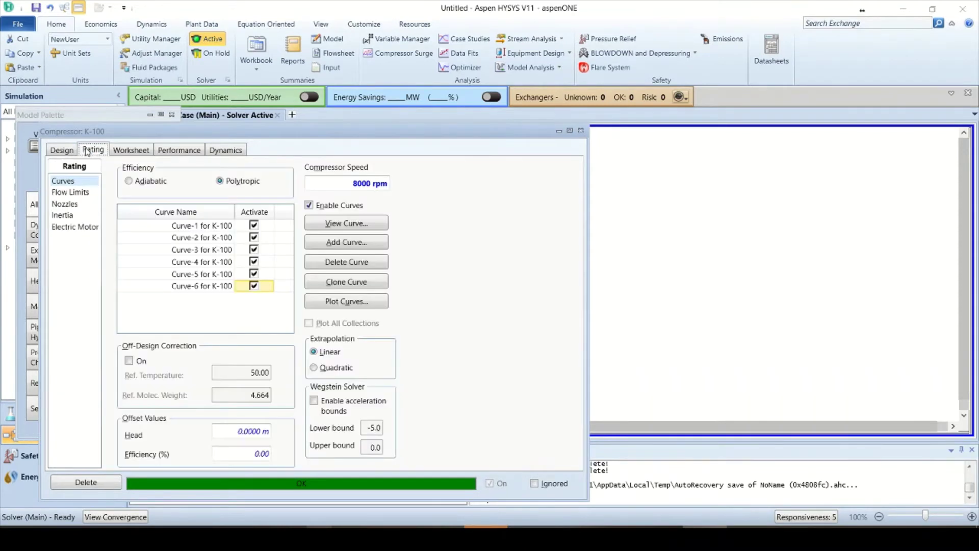
pyautogui.click(351, 302)
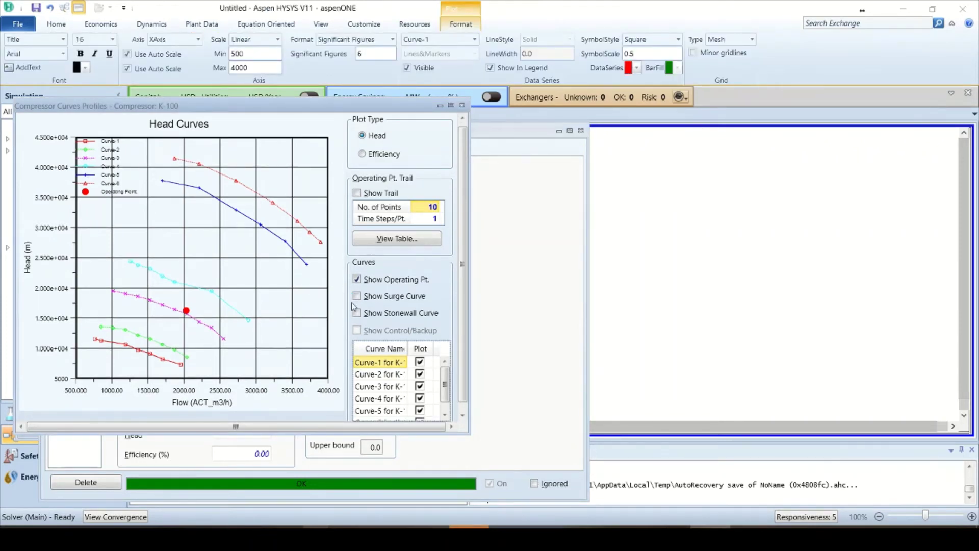
pyautogui.click(358, 297)
pyautogui.click(358, 314)
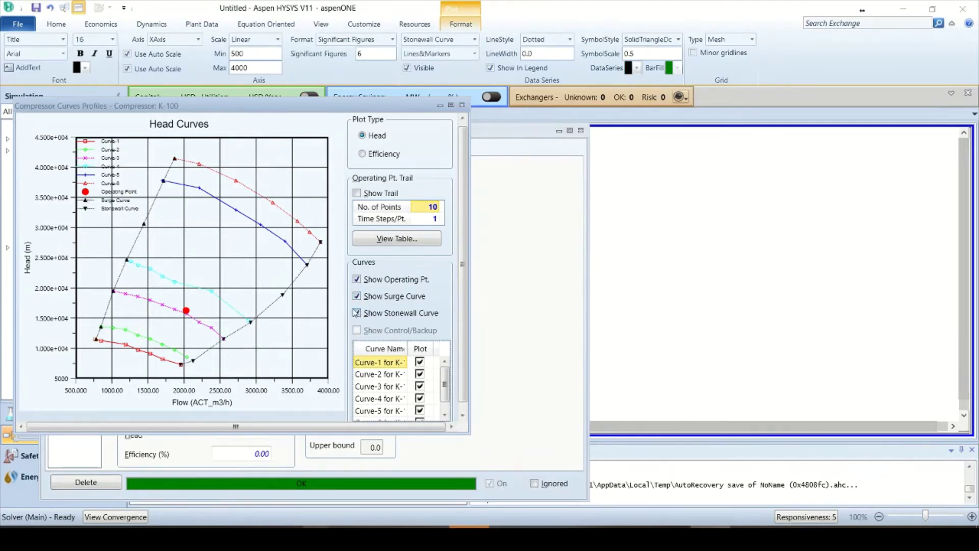
pyautogui.moveTo(189, 289)
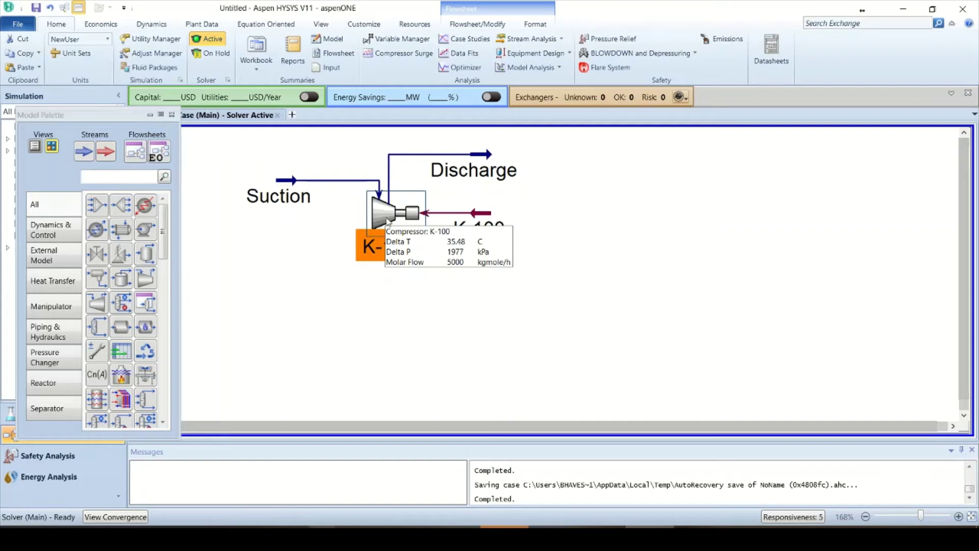
# - Create a compressor surge dynamic analysis for K-100, keeping it at 1 stage
pyautogui.click(411, 53)
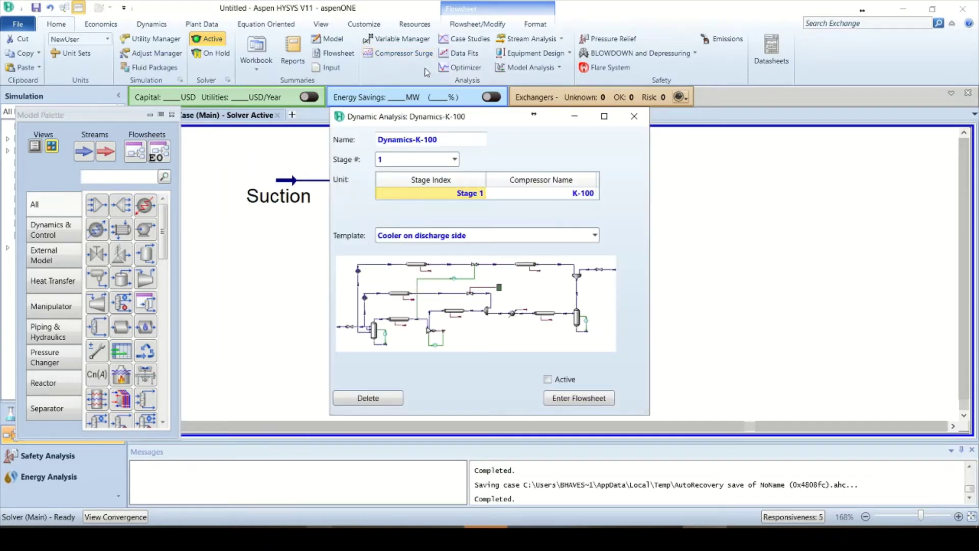
pyautogui.click(455, 160)
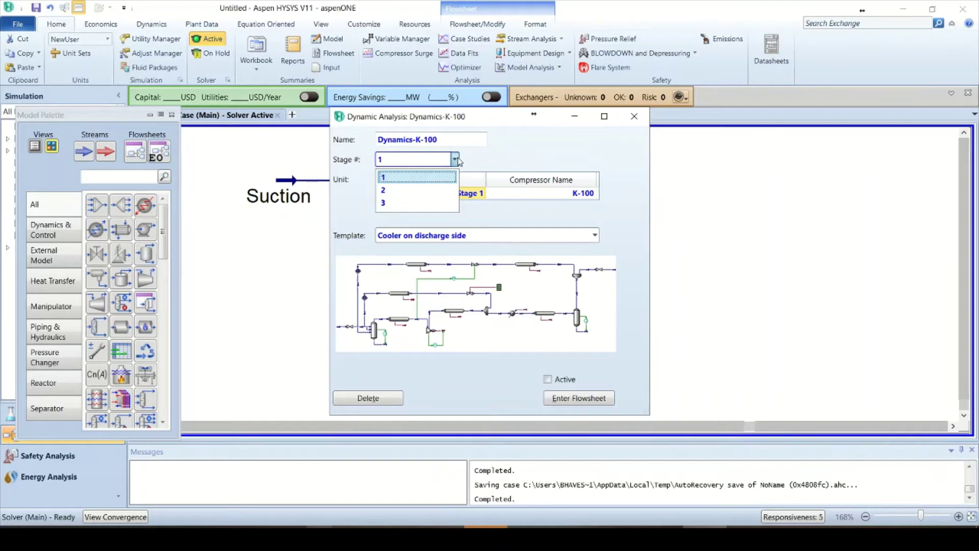
pyautogui.click(484, 160)
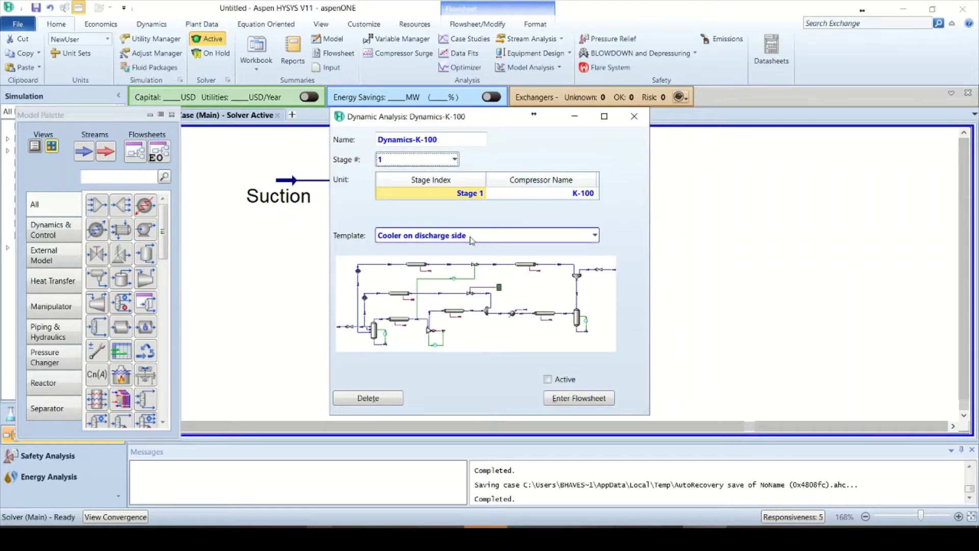
# - Compare the analysis templates and select "Cooler on suction side" for the K-100 dynamic analysis
pyautogui.click(595, 235)
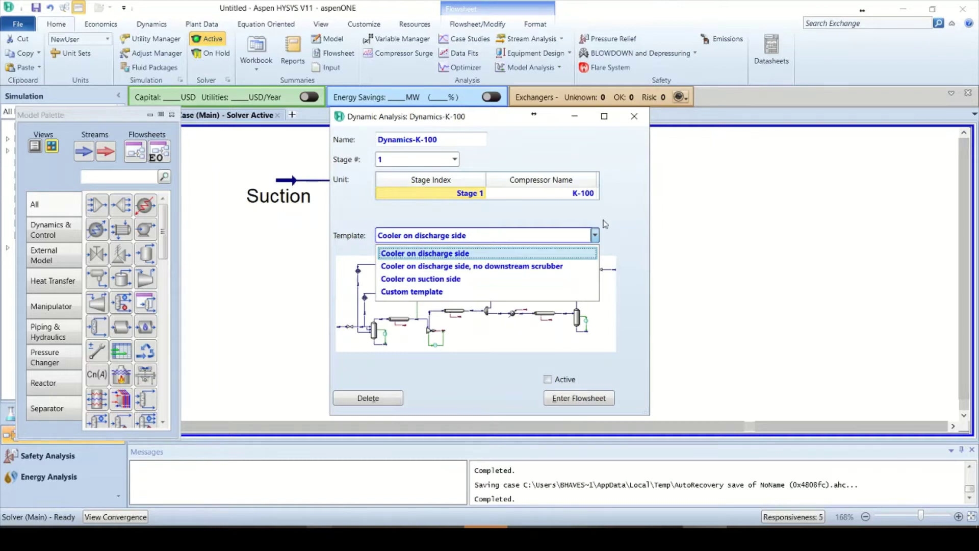
pyautogui.click(448, 280)
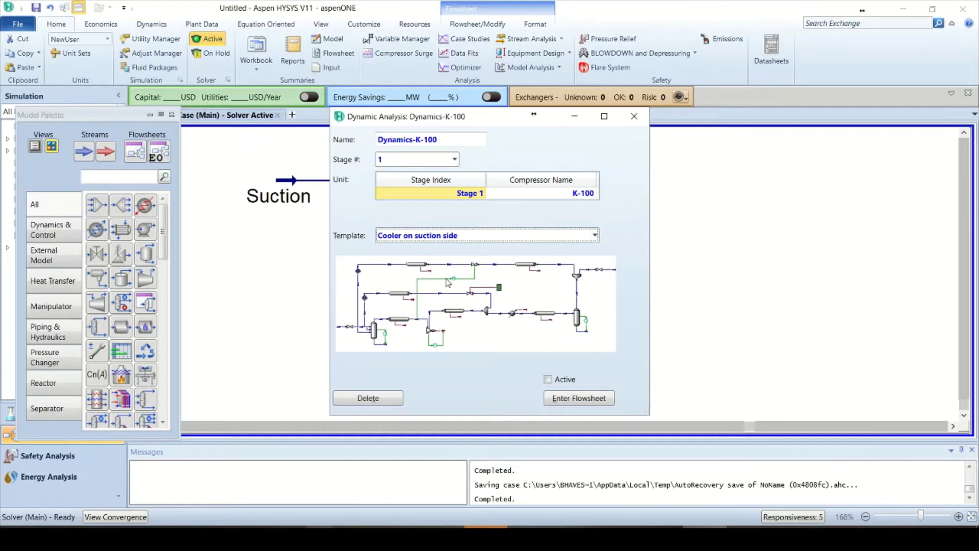
pyautogui.click(440, 237)
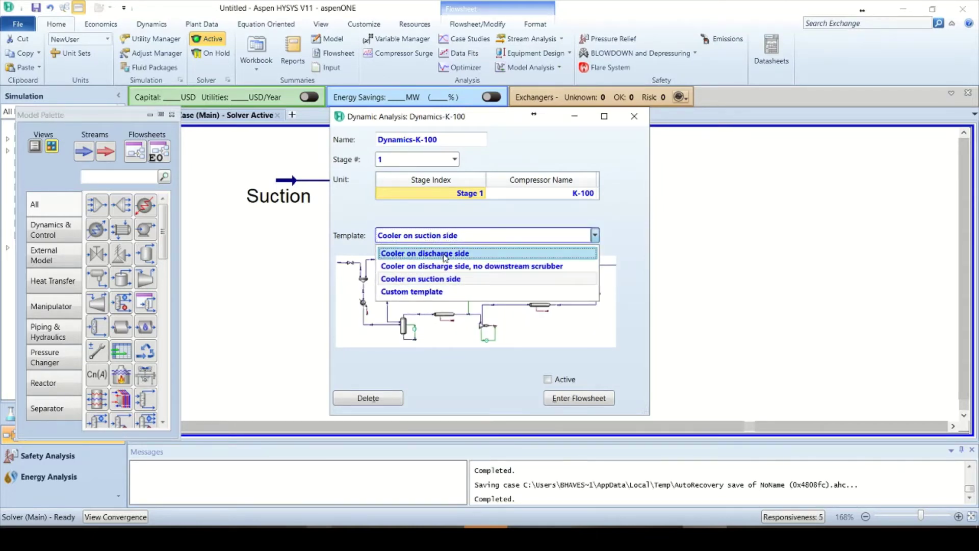
pyautogui.click(446, 254)
pyautogui.click(482, 239)
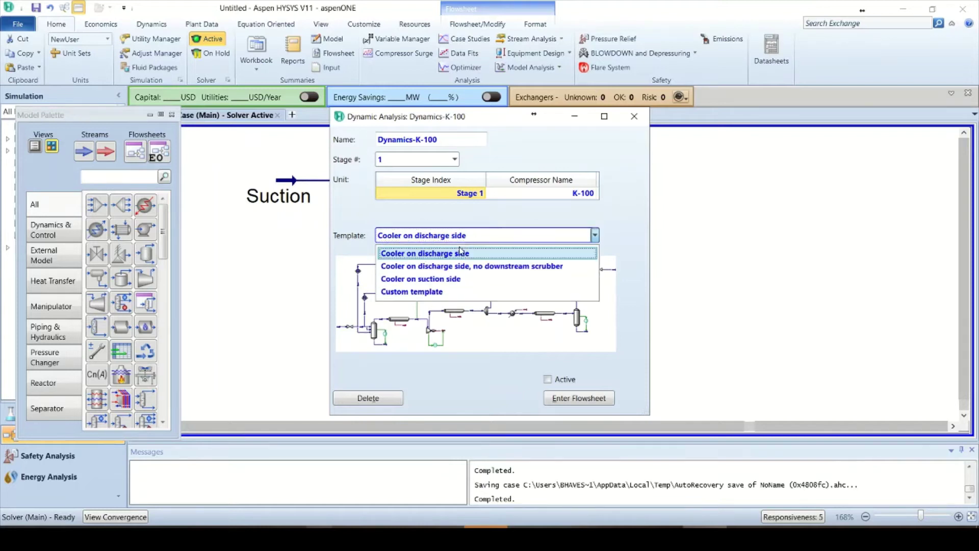
pyautogui.click(438, 279)
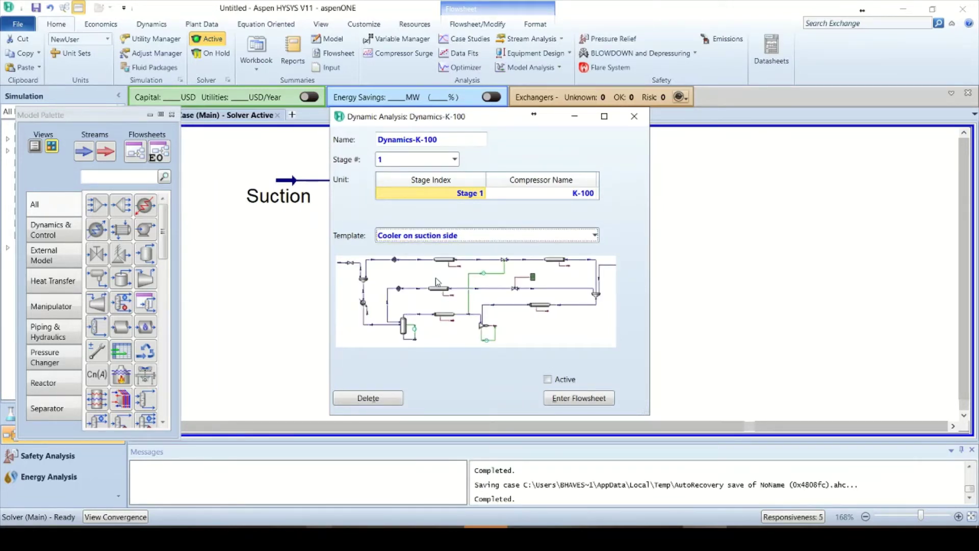
# - Enter the dynamic analysis flowsheet, close the equipment sizing window and review the available dynamic scenarios
pyautogui.click(580, 398)
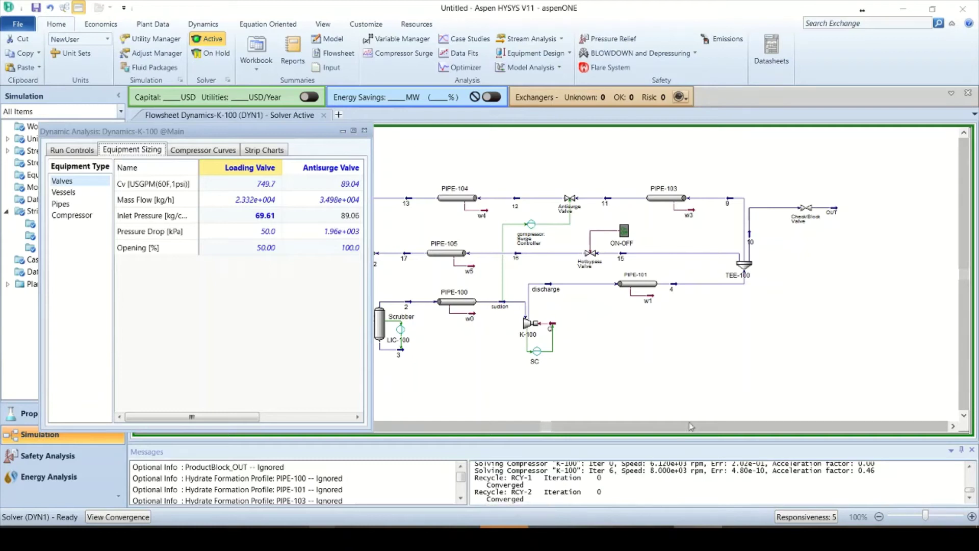
pyautogui.click(365, 131)
pyautogui.click(203, 24)
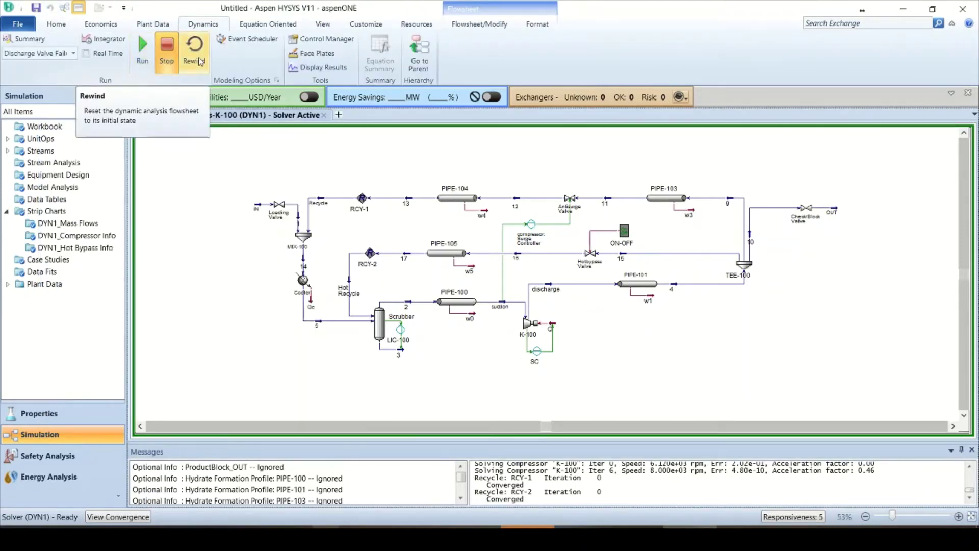
pyautogui.click(74, 53)
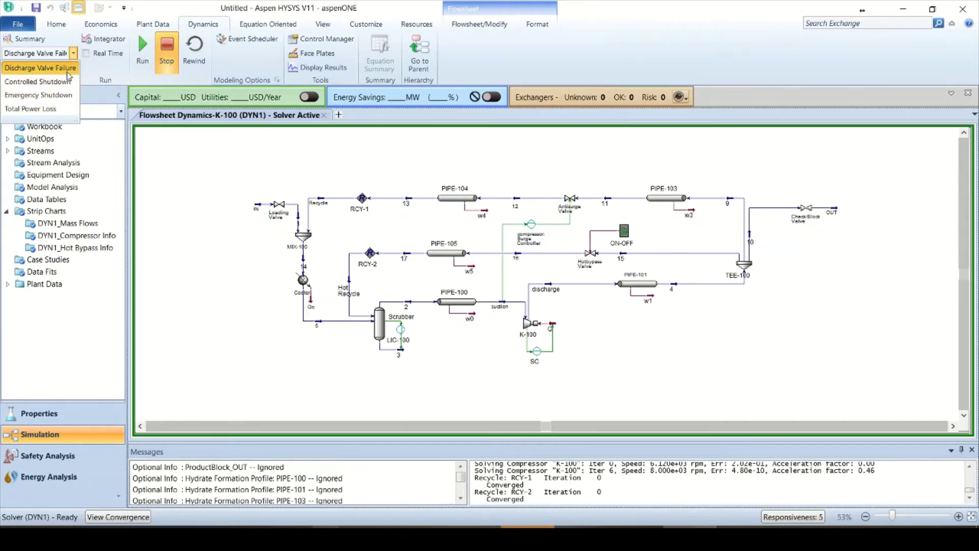
pyautogui.click(165, 151)
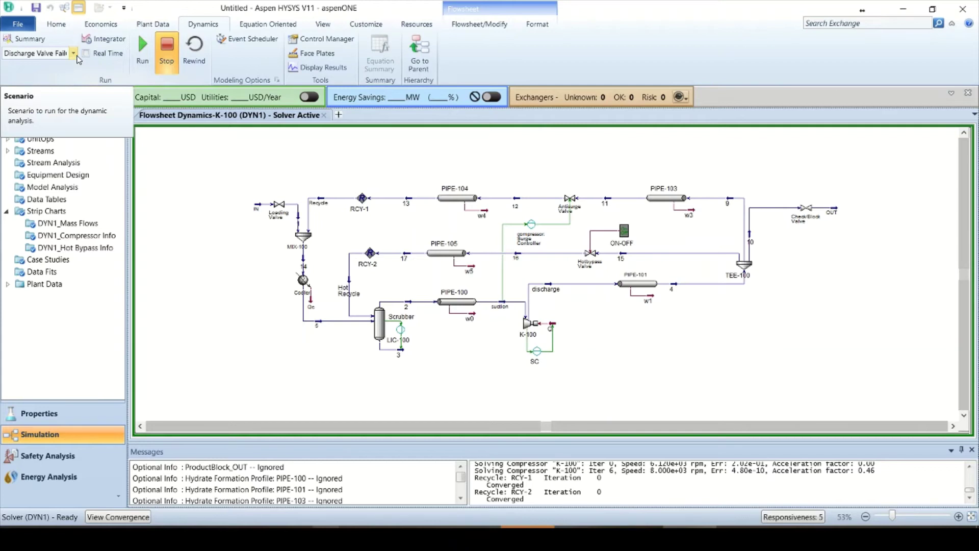
# - Open the Event Scheduler and display the events of the Shut Check Valve sequence under DYN1_Discharge Valve Failure
pyautogui.click(250, 41)
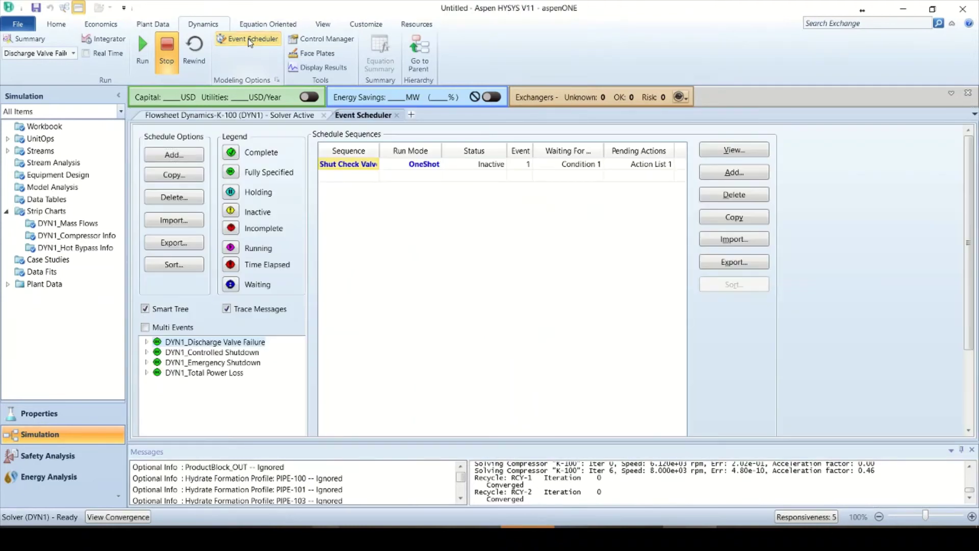
pyautogui.click(148, 342)
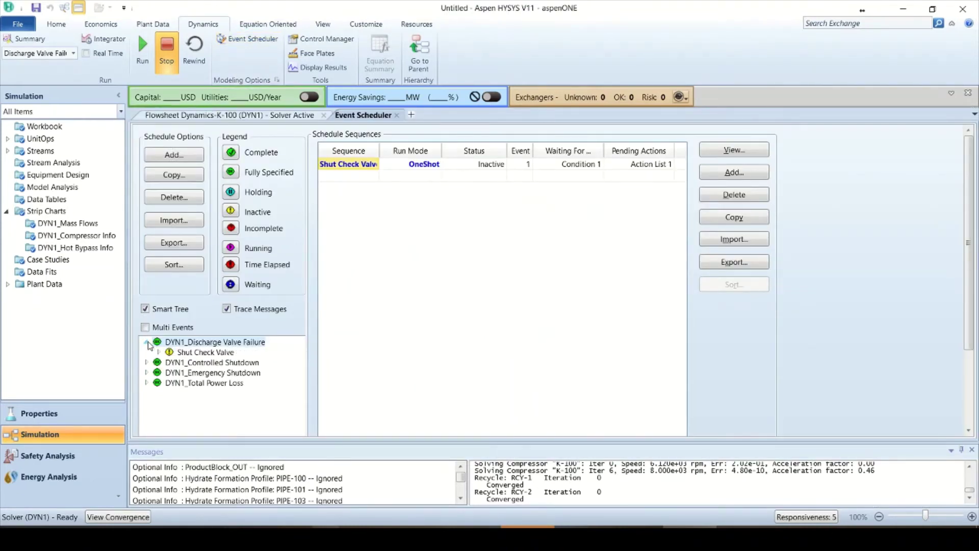
pyautogui.click(159, 352)
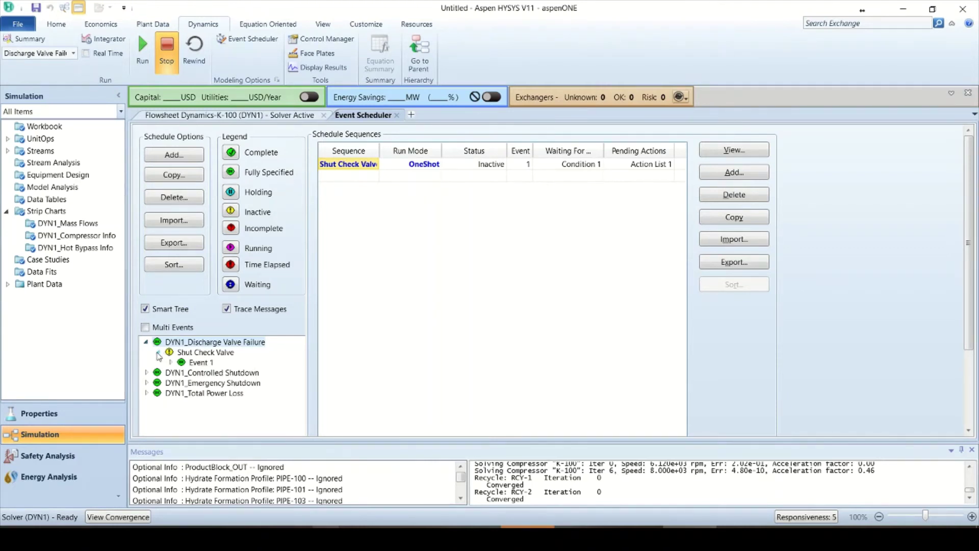
pyautogui.click(209, 354)
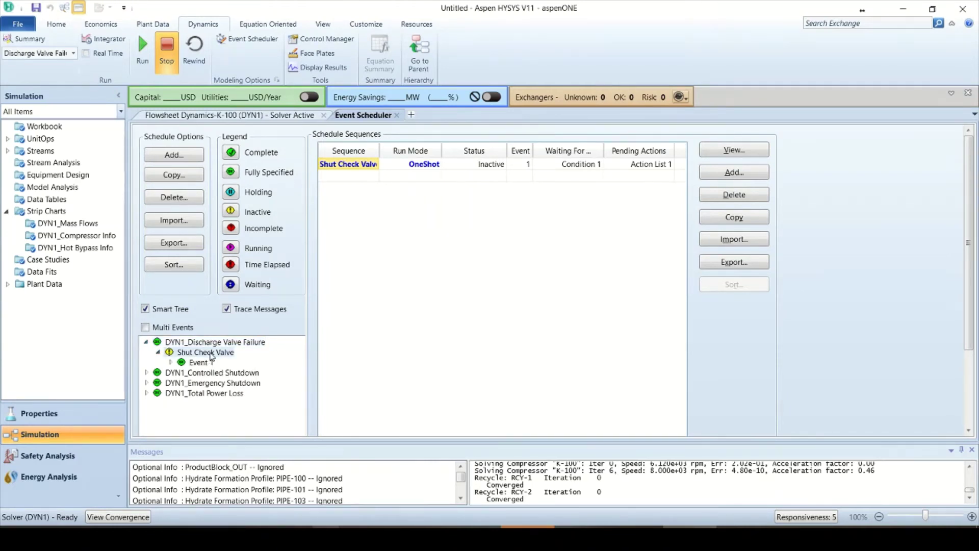
pyautogui.doubleClick(203, 356)
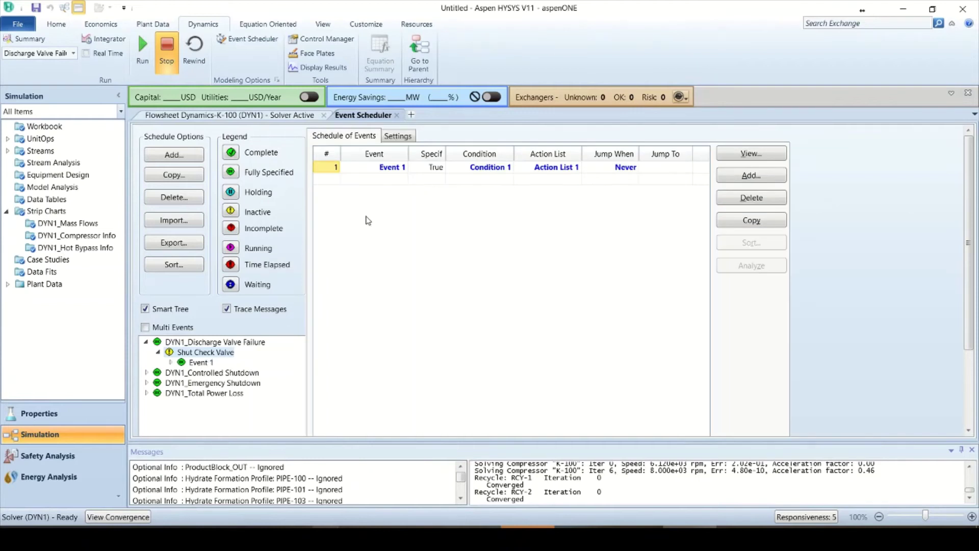
# - Locate the Check/Block Valve on the outlet line of the dynamic flowsheet and inspect its operating data
pyautogui.click(257, 117)
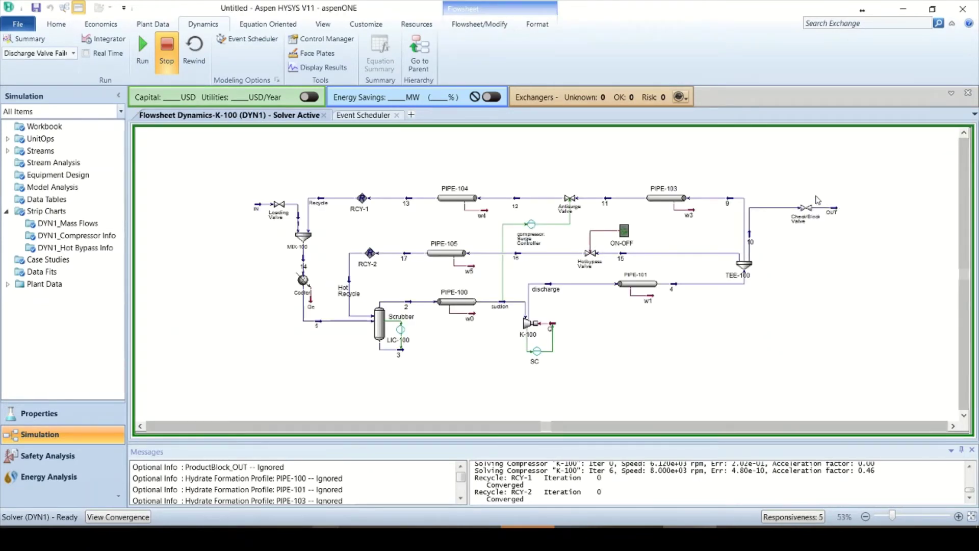
pyautogui.moveTo(768, 185); pyautogui.dragTo(846, 255)
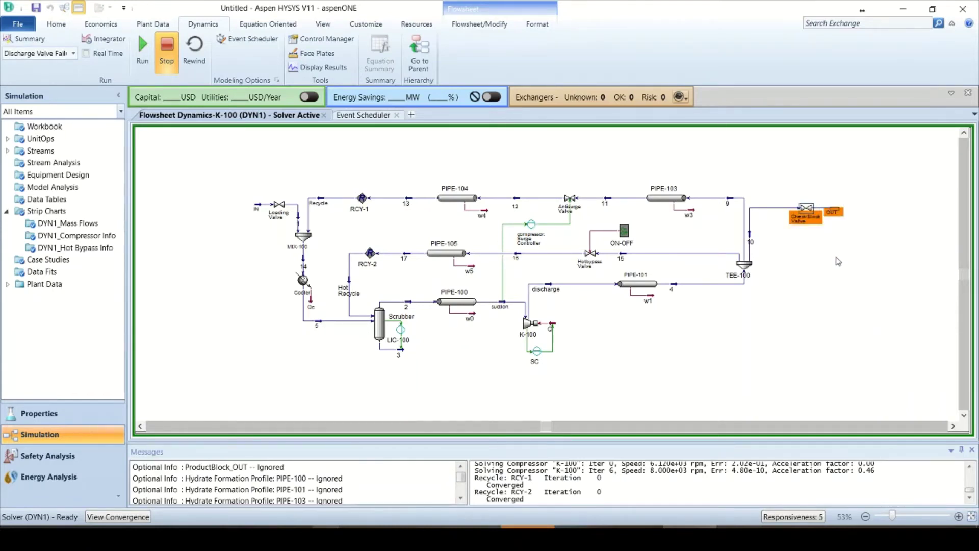
pyautogui.click(848, 280)
pyautogui.moveTo(811, 222)
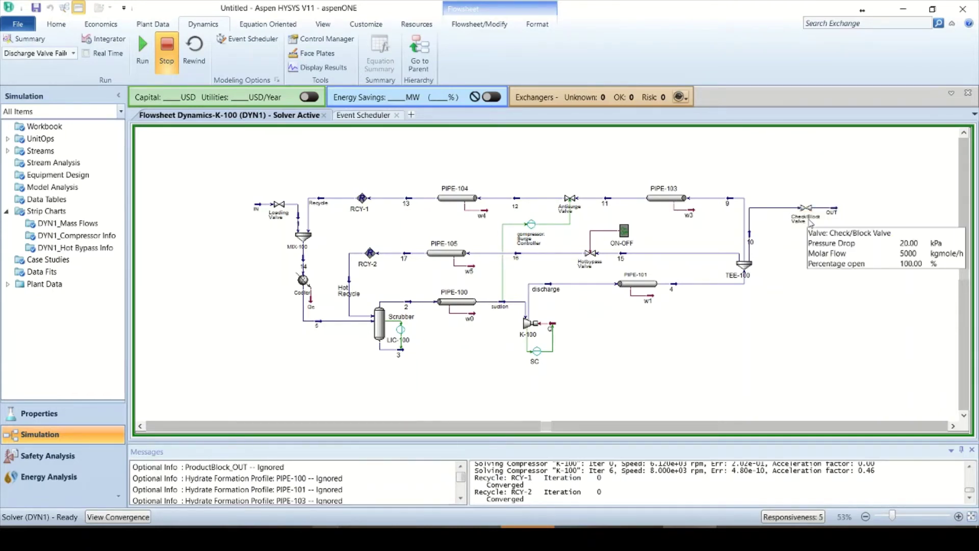
# - Review the wait condition and action list of Event 1 in the Shut Check Valve sequence
pyautogui.click(366, 116)
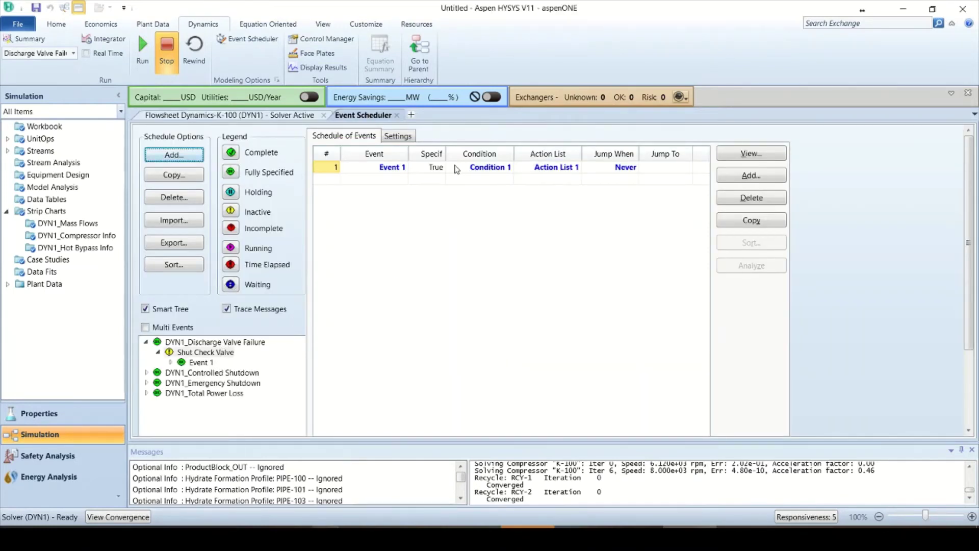
pyautogui.click(432, 171)
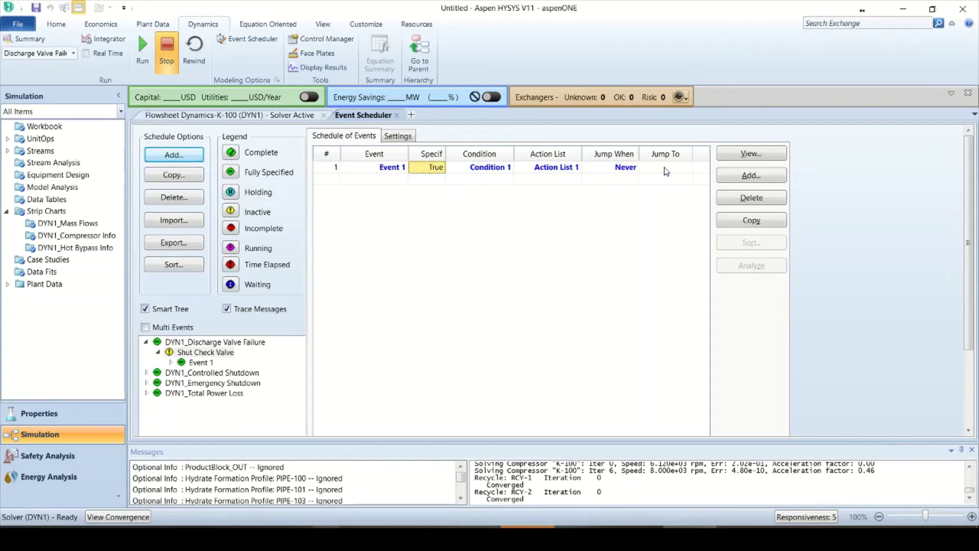
pyautogui.click(752, 153)
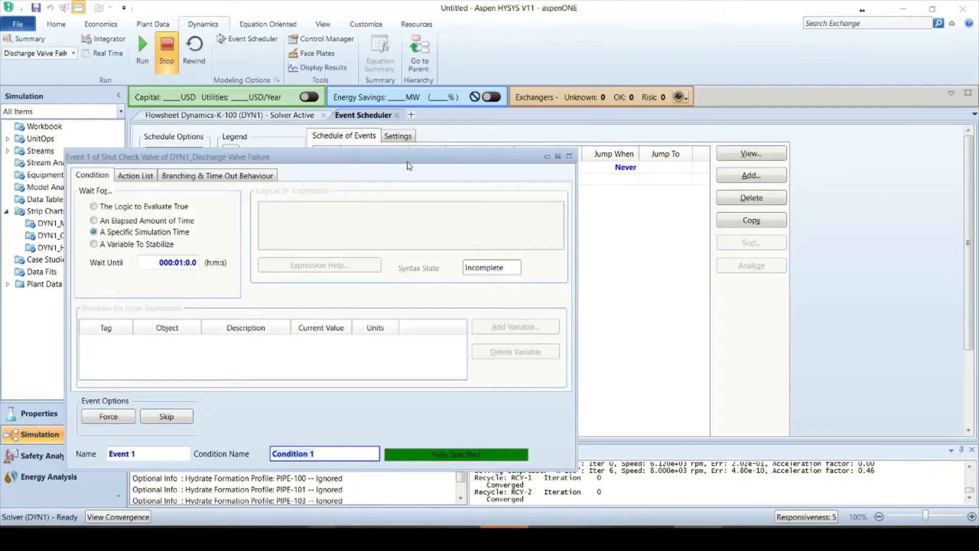
pyautogui.moveTo(409, 161); pyautogui.dragTo(515, 152)
pyautogui.moveTo(284, 251)
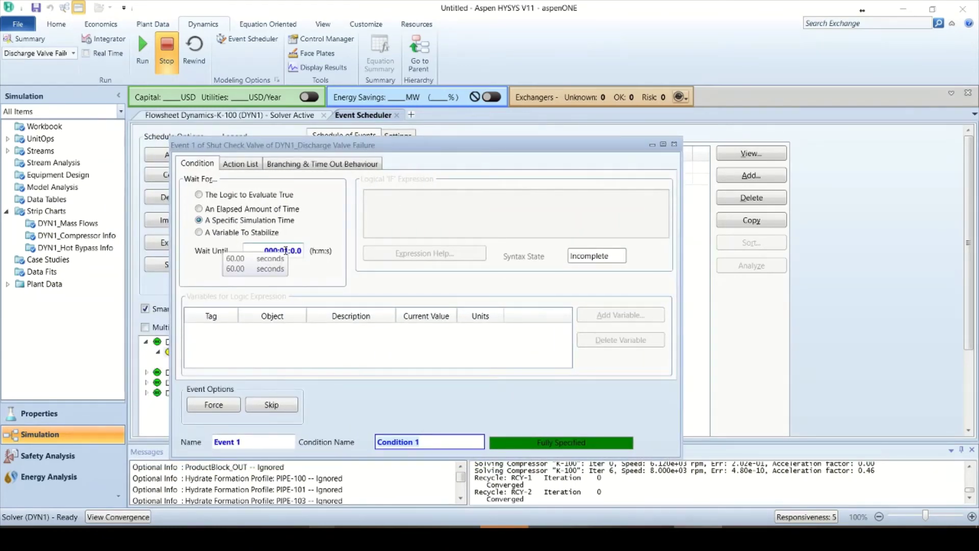
pyautogui.click(241, 166)
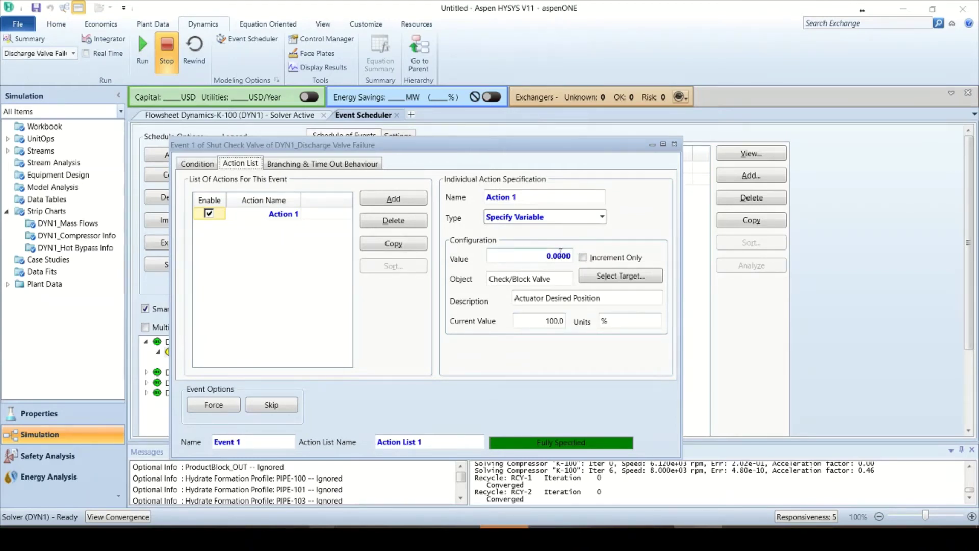
pyautogui.click(674, 145)
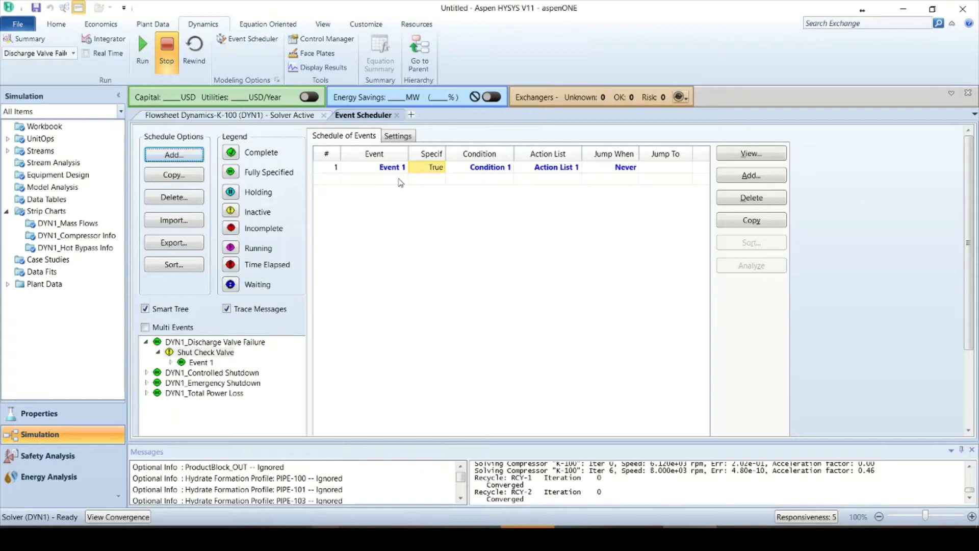
# - Add another event to the Shut Check Valve sequence and check the wait condition of Event 2
pyautogui.click(755, 178)
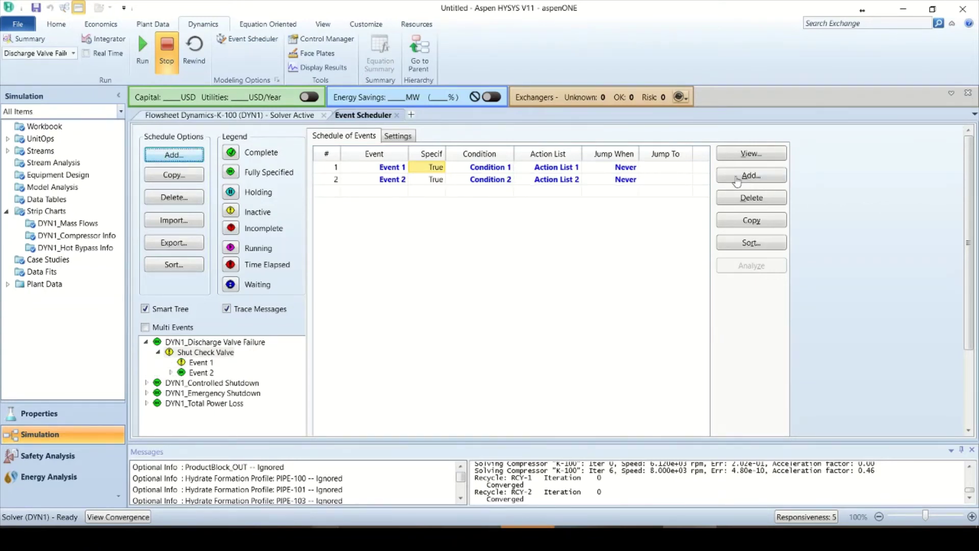
pyautogui.click(393, 180)
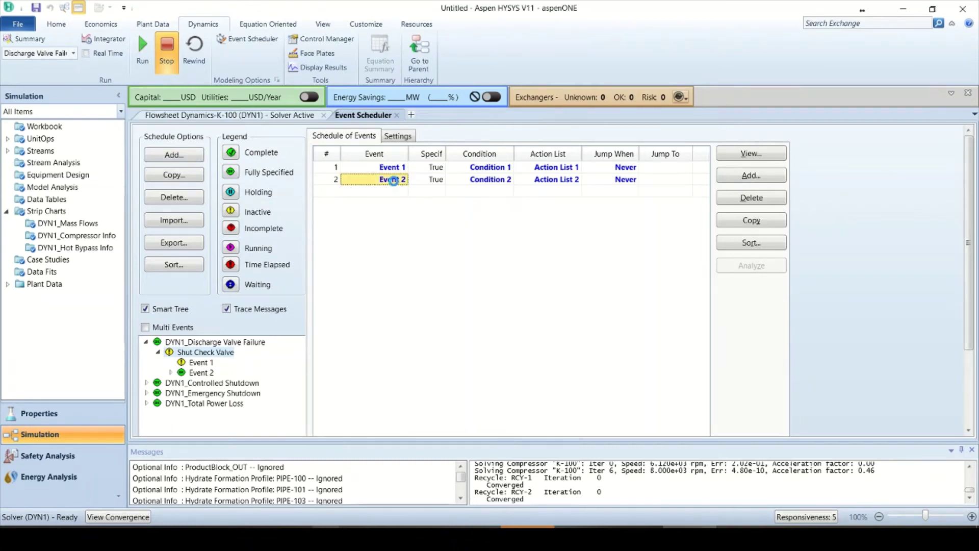
pyautogui.doubleClick(394, 180)
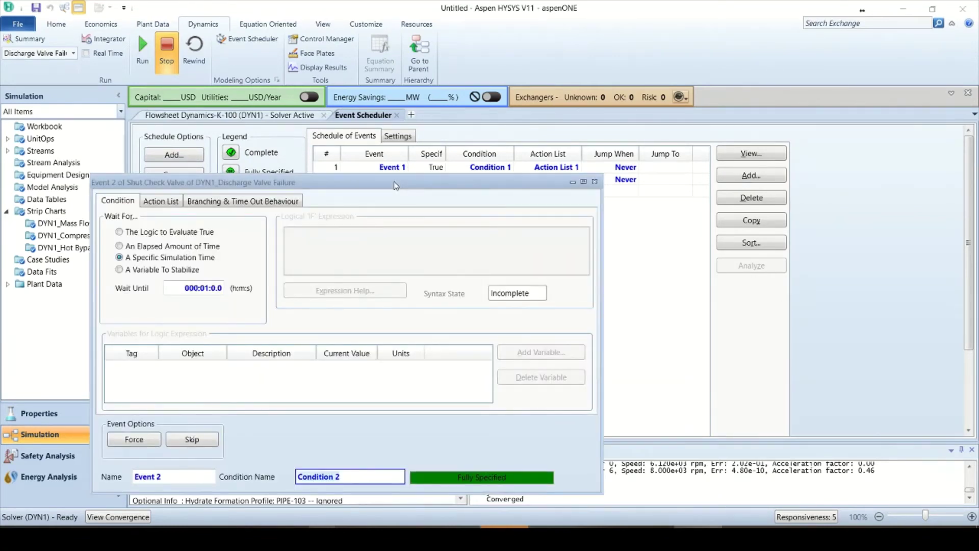
pyautogui.moveTo(204, 289)
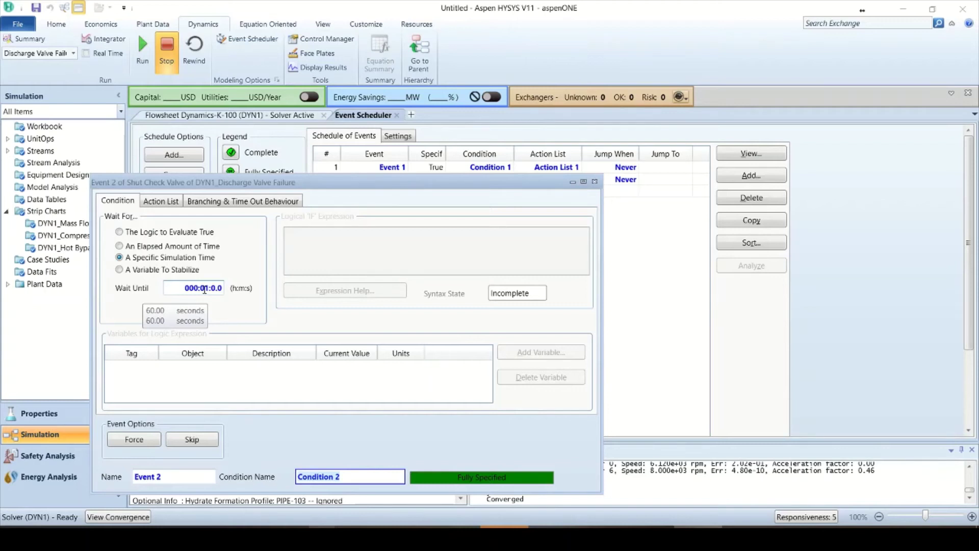
# - Set the value of Event 2's Action 1 on the Check/Block Valve to 100% and close the event
pyautogui.click(171, 204)
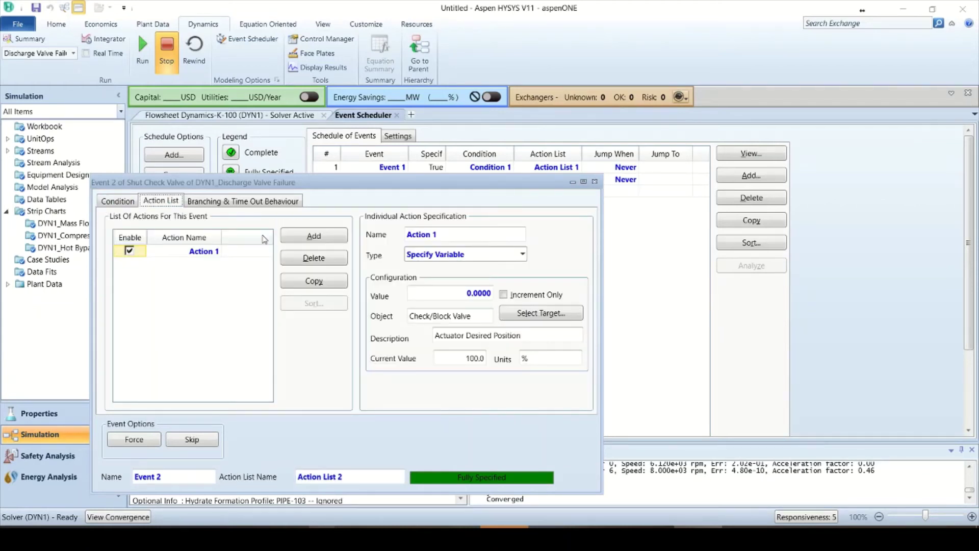
pyautogui.click(476, 293)
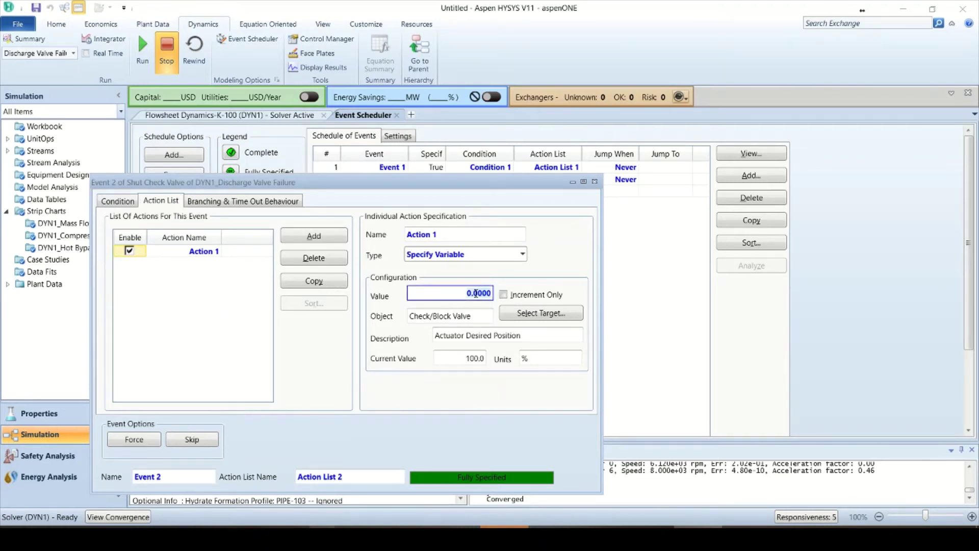
pyautogui.write('100')
pyautogui.press('Return')
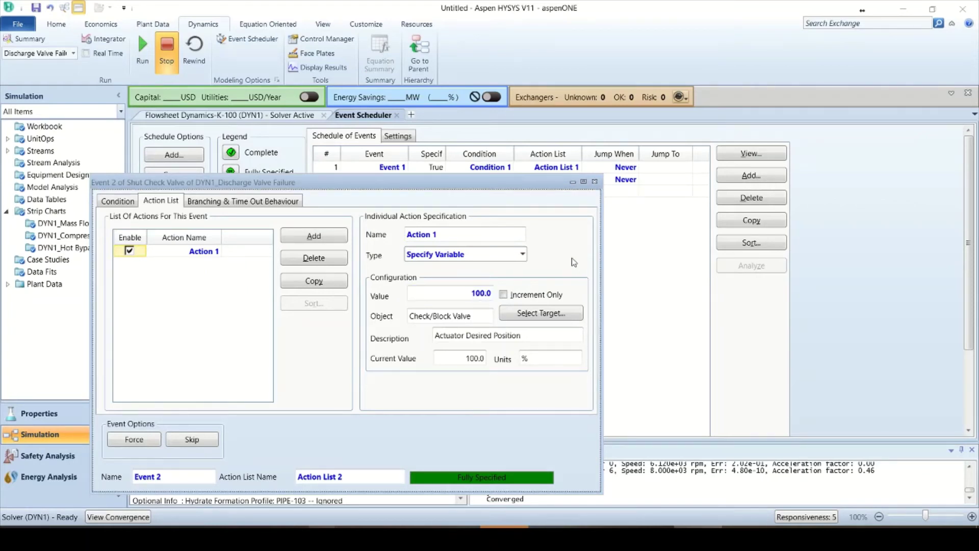
pyautogui.click(595, 181)
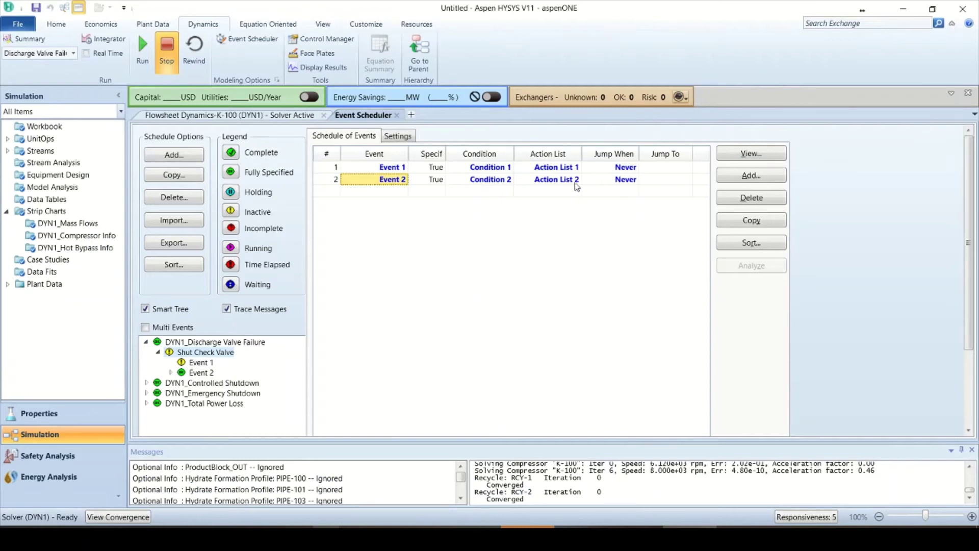
# - Set Event 1 of the Shut Check Valve sequence to wait until a simulation time of 30 seconds
pyautogui.doubleClick(391, 168)
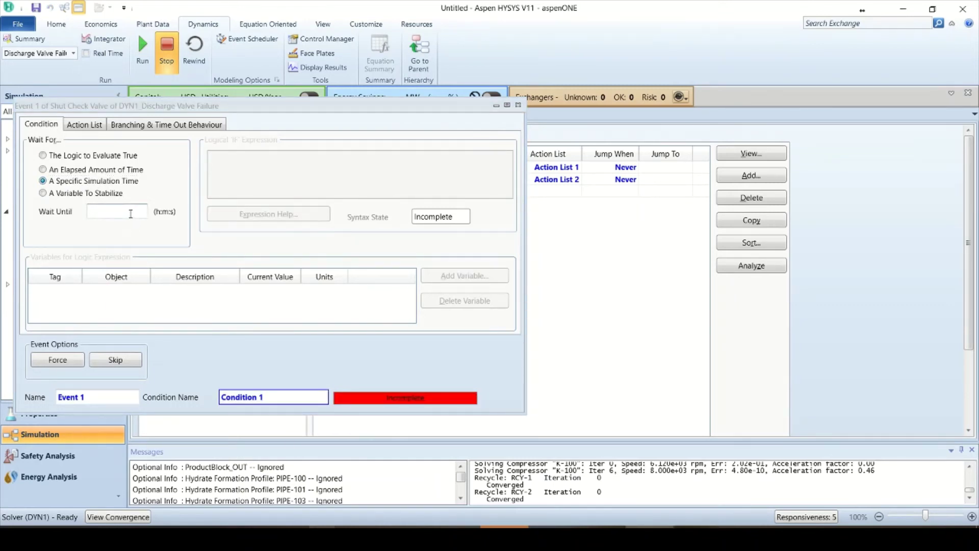
pyautogui.click(131, 212)
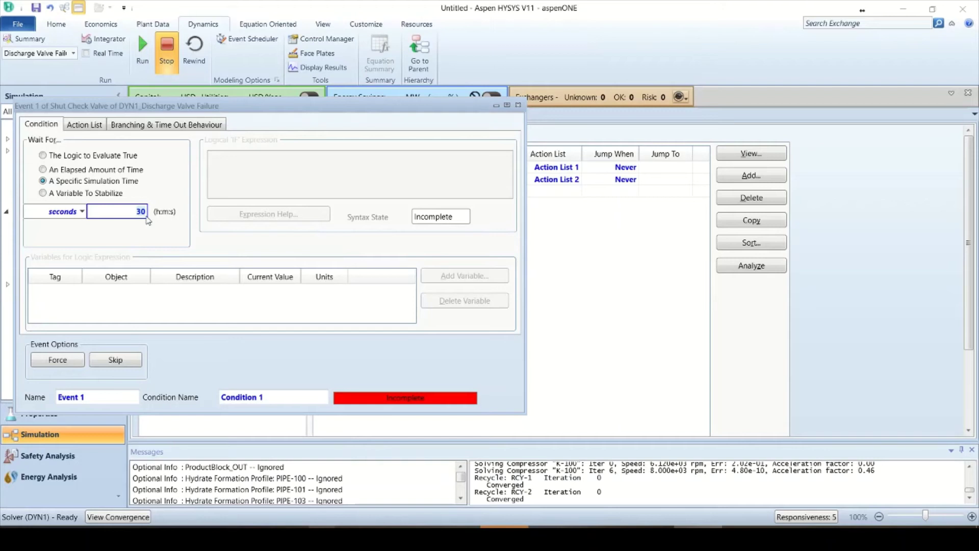
pyautogui.press('Return')
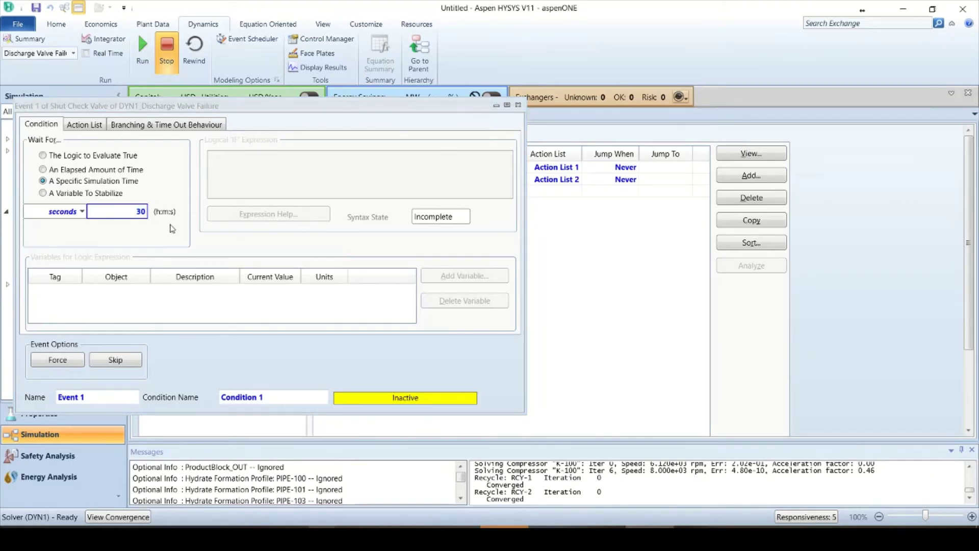
# - Add an action to Event 1 that targets the Actuator Desired Position of the Check/Block Valve
pyautogui.click(84, 125)
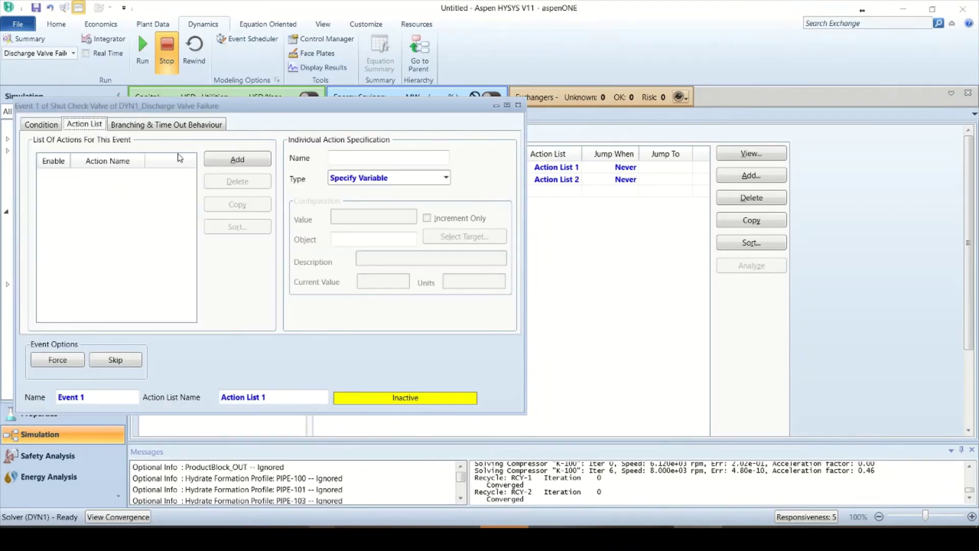
pyautogui.click(250, 158)
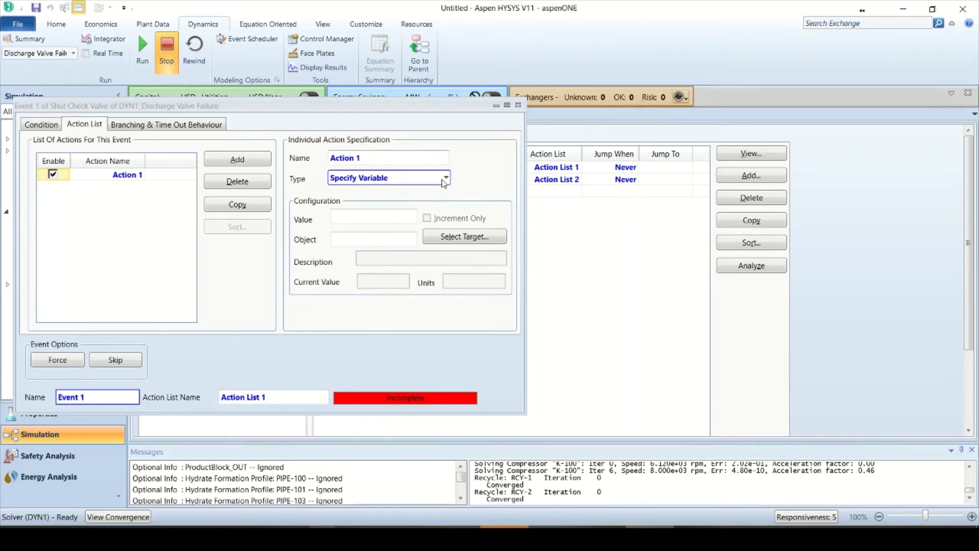
pyautogui.click(455, 238)
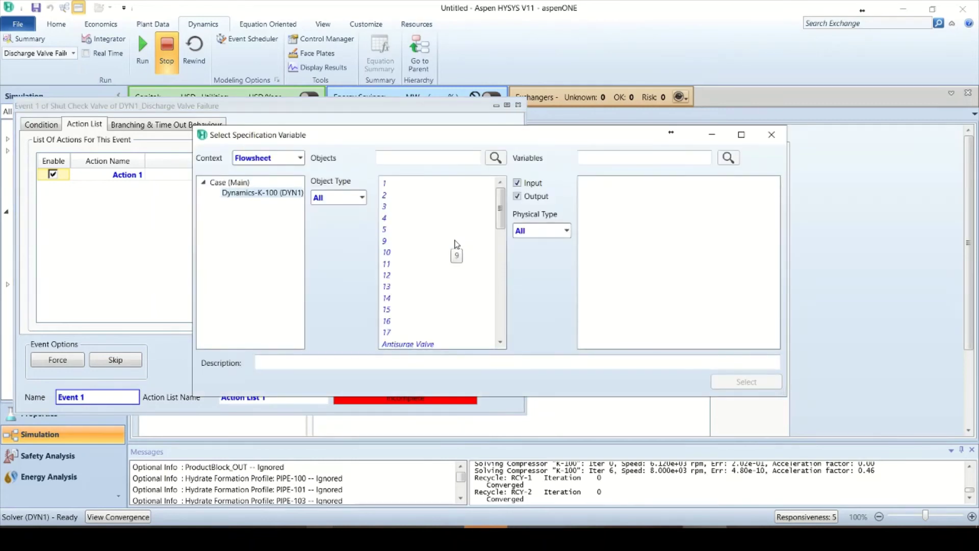
pyautogui.scroll(-3, 469, 286)
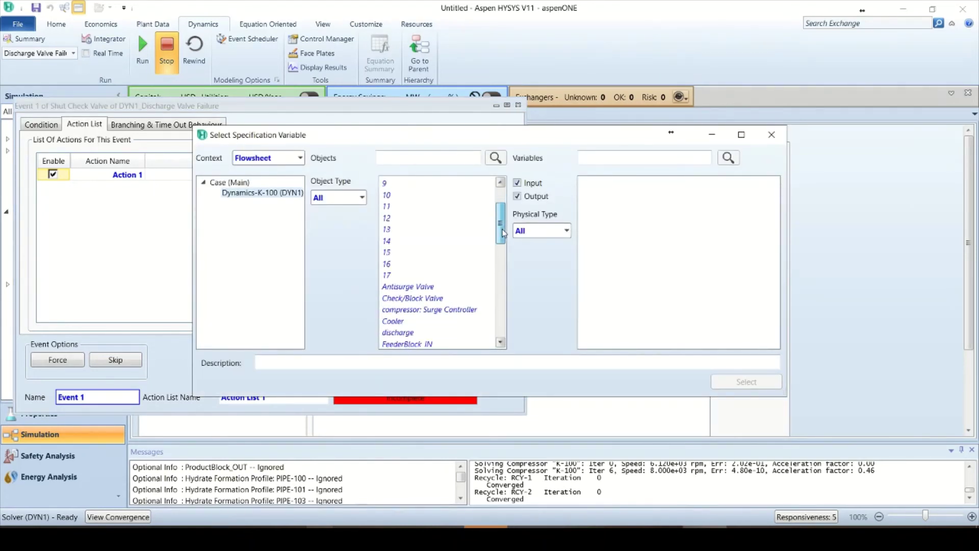
pyautogui.click(431, 301)
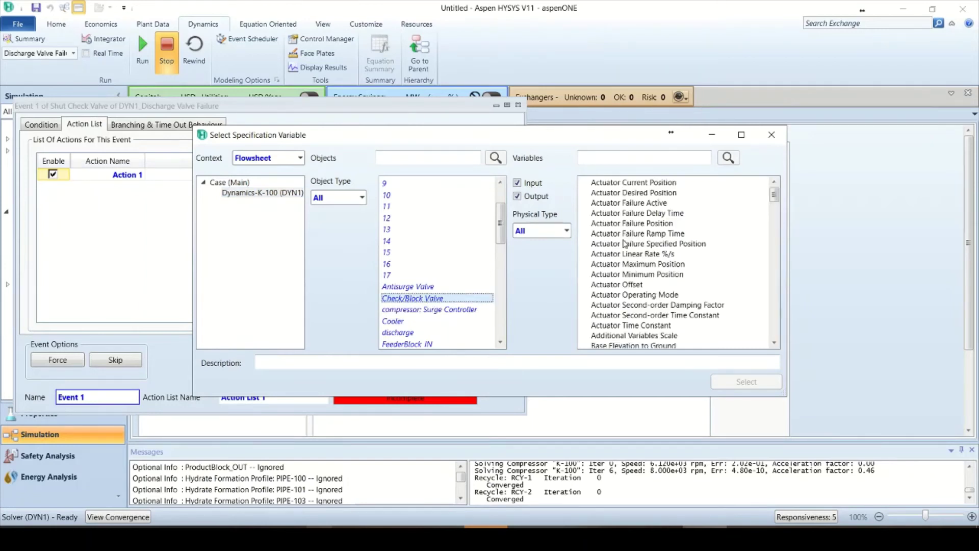
pyautogui.click(653, 195)
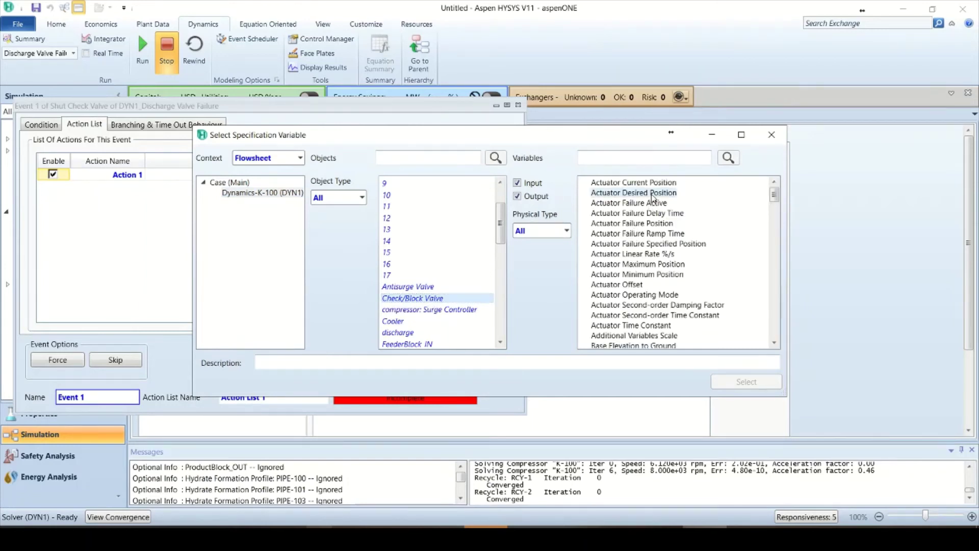
pyautogui.click(748, 382)
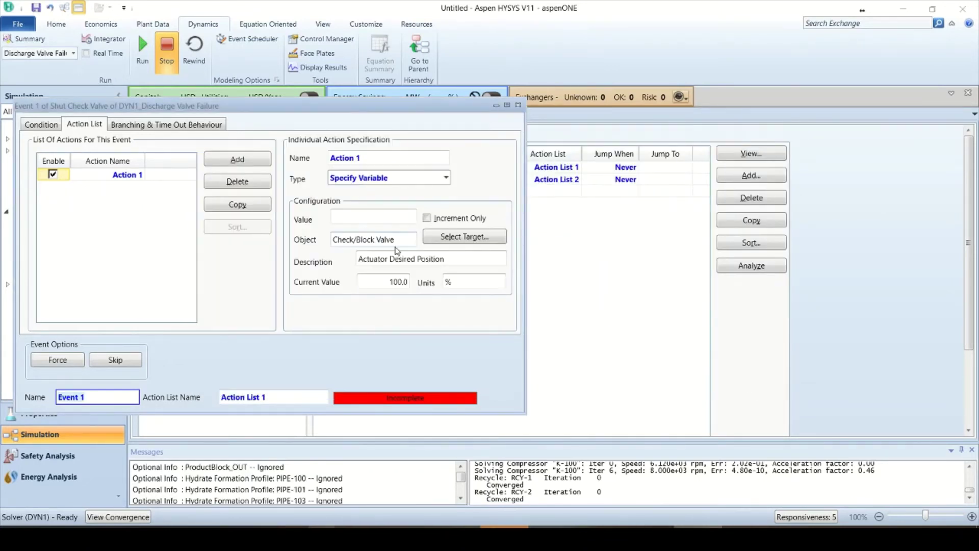
# - Set the value of Event 1's new action to 0% and close the event
pyautogui.click(403, 217)
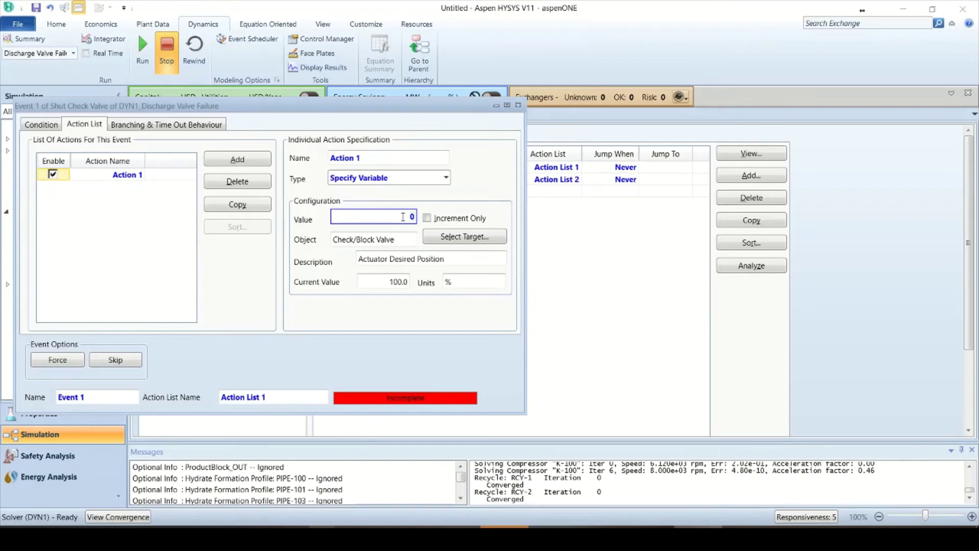
pyautogui.press('Return')
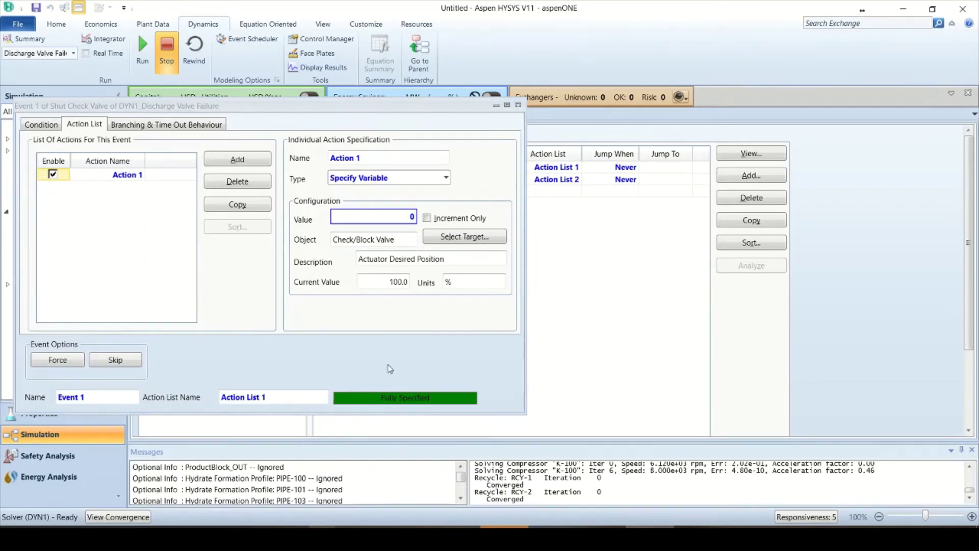
pyautogui.click(519, 106)
pyautogui.click(519, 107)
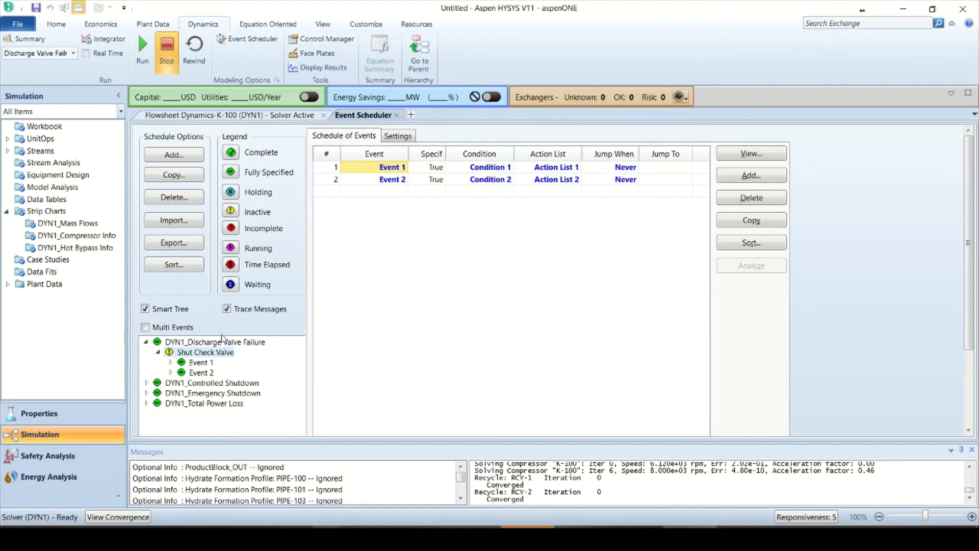
# - Run the dynamic simulation and spread out the three strip charts beside the K-100 compressor curves window so none overlap
pyautogui.click(142, 48)
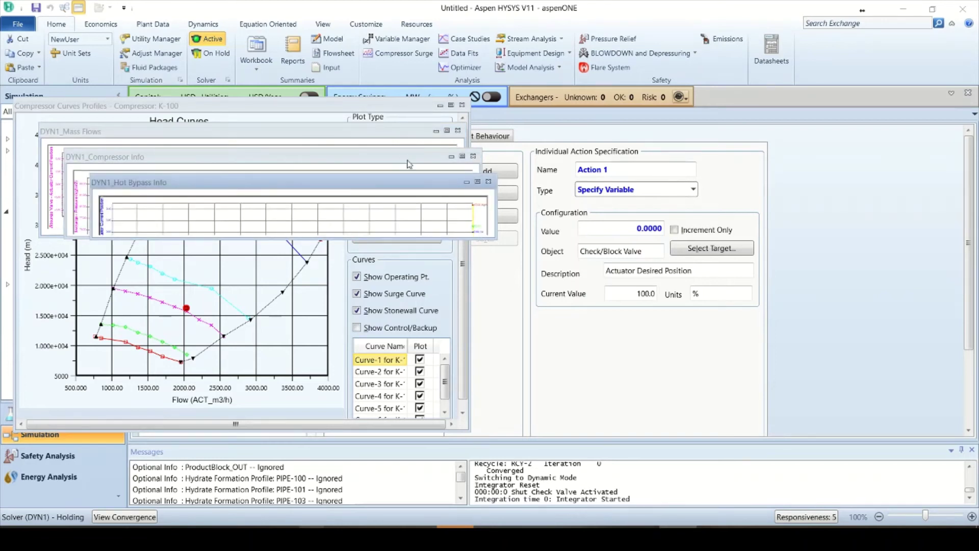
pyautogui.moveTo(425, 186); pyautogui.dragTo(831, 72)
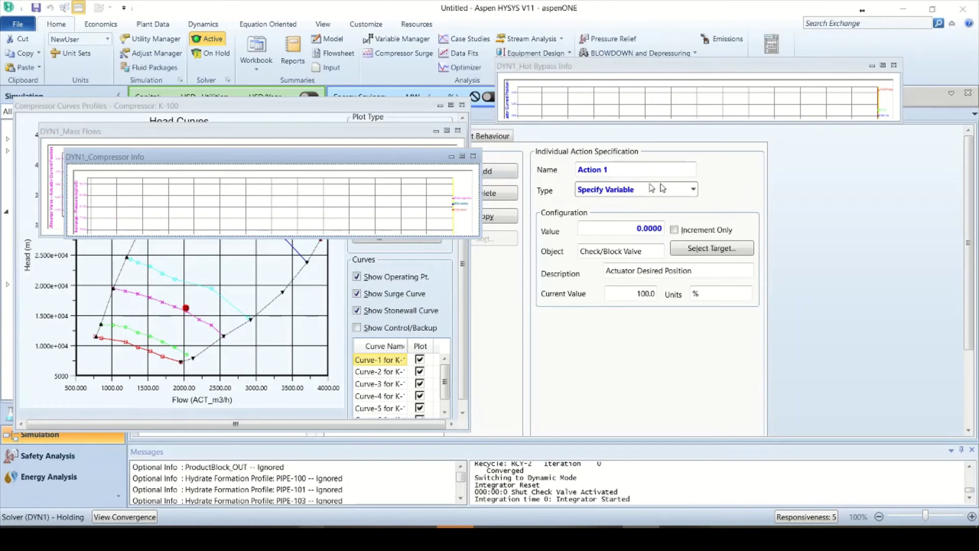
pyautogui.moveTo(392, 159); pyautogui.dragTo(825, 161)
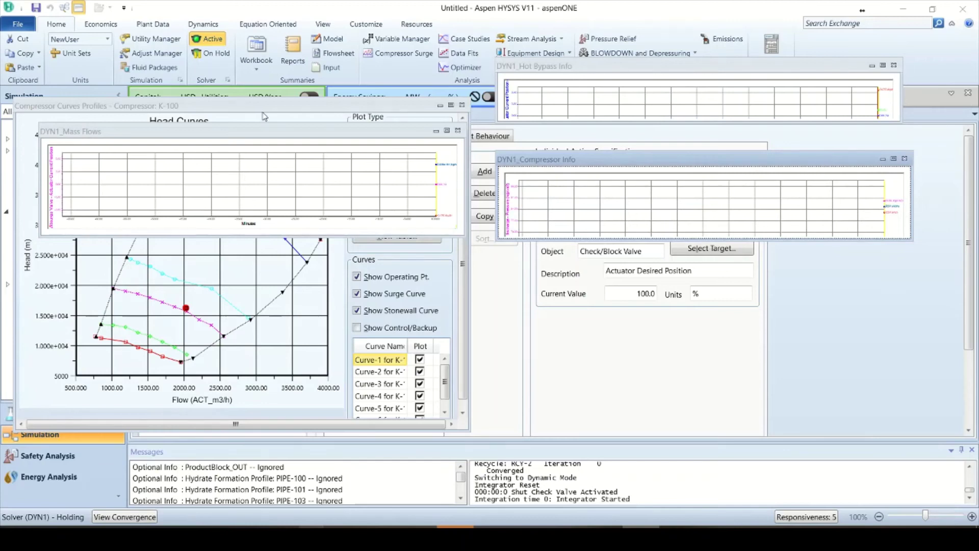
pyautogui.moveTo(270, 107); pyautogui.dragTo(221, 85)
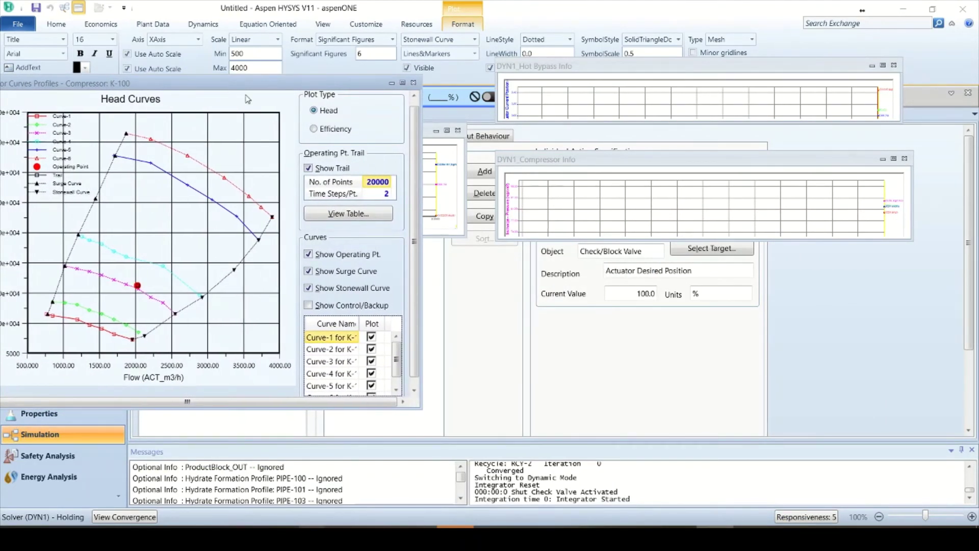
pyautogui.click(427, 134)
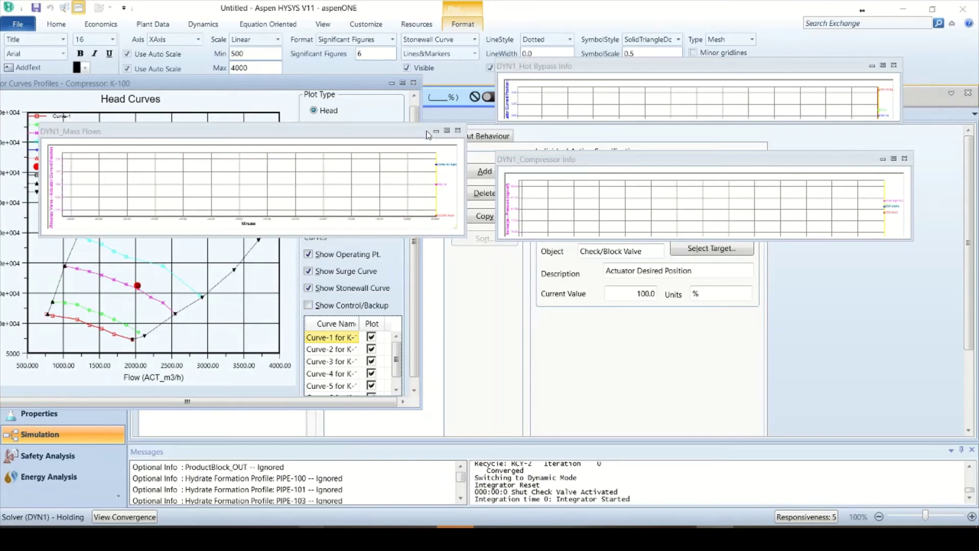
pyautogui.moveTo(185, 133); pyautogui.dragTo(640, 300)
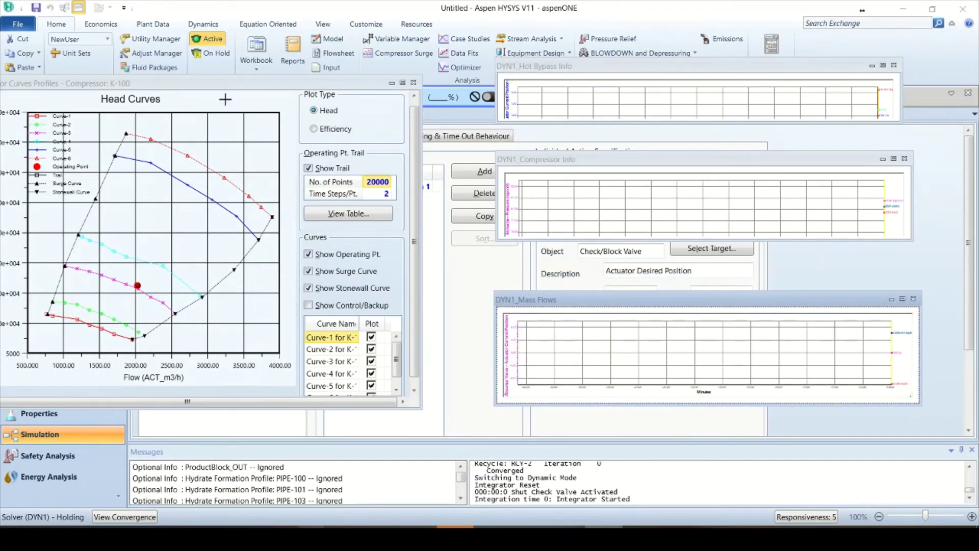
pyautogui.moveTo(232, 88); pyautogui.dragTo(272, 101)
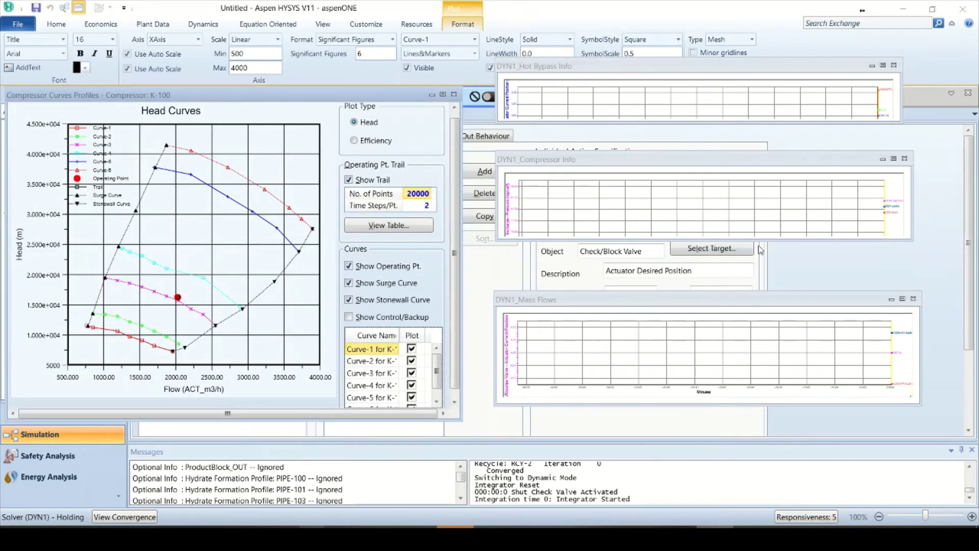
# - Make the DYN1_Hot Bypass Info and DYN1_Compressor Info strip charts taller, moving the Hot Bypass chart up to make room
pyautogui.click(218, 26)
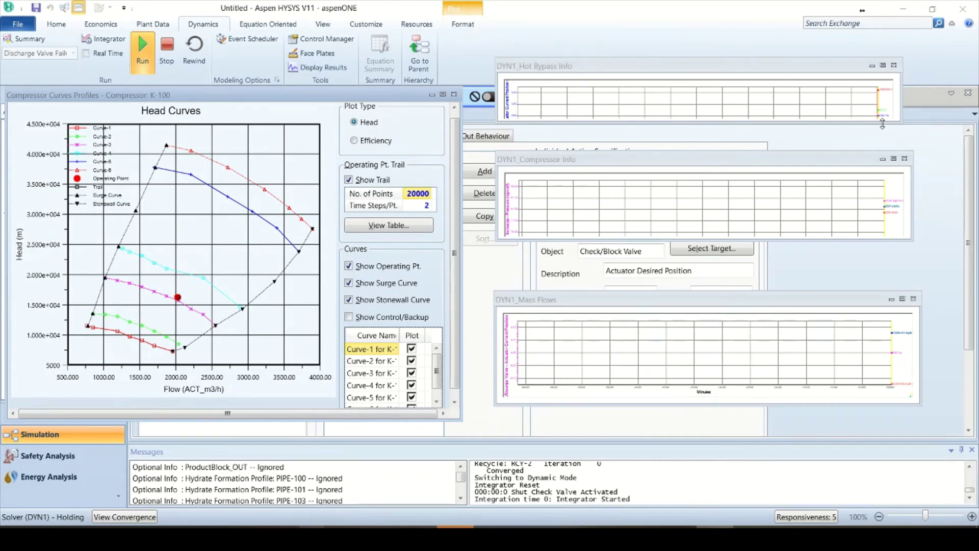
pyautogui.moveTo(884, 123); pyautogui.dragTo(889, 151)
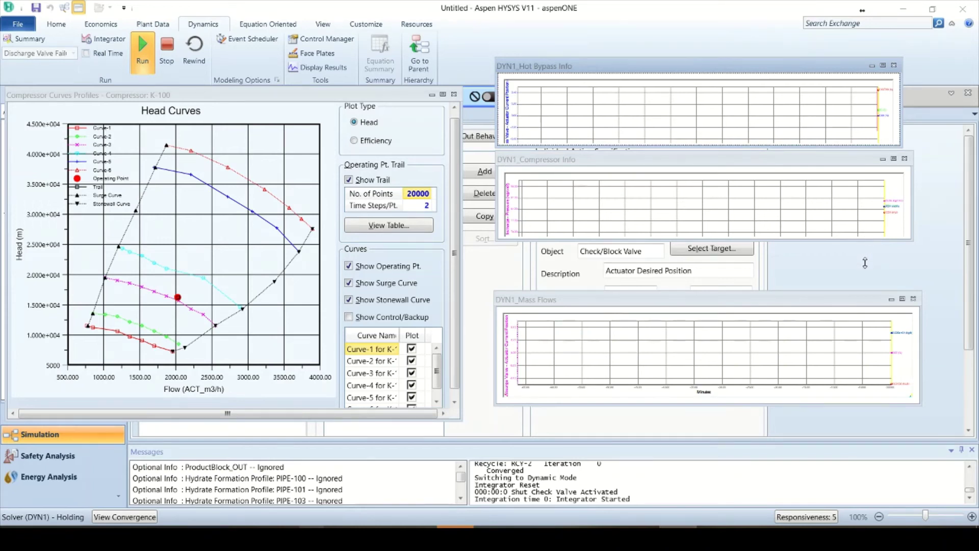
pyautogui.moveTo(865, 269); pyautogui.dragTo(865, 268)
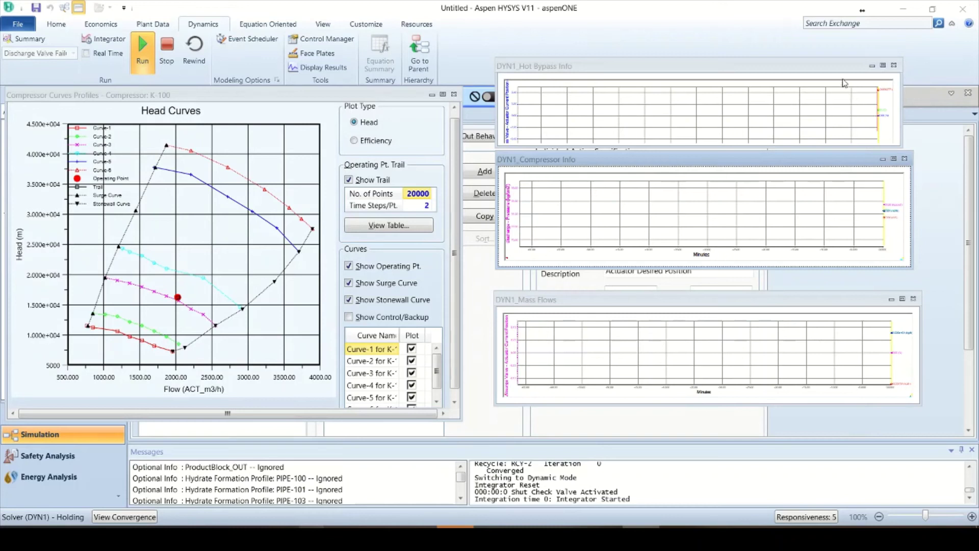
pyautogui.moveTo(843, 68); pyautogui.dragTo(844, 44)
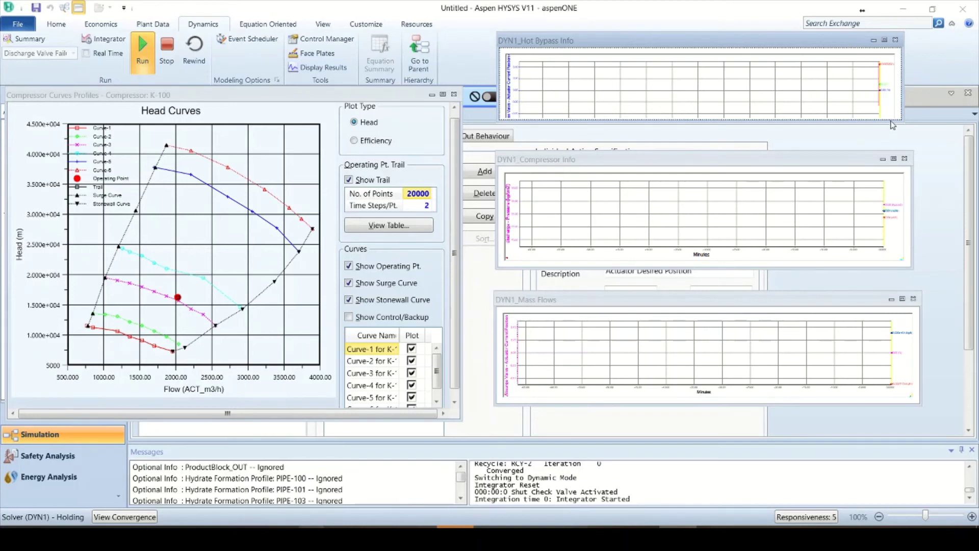
pyautogui.moveTo(895, 134); pyautogui.dragTo(894, 141)
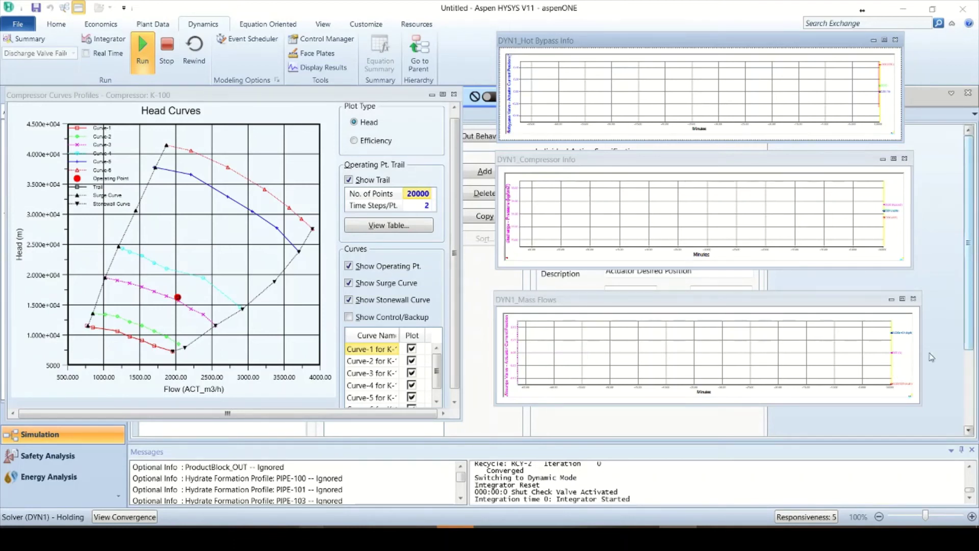
# - Show the control and backup lines on the K-100 head curves and shorten the displayed time span of the DYN1_Compressor Info chart
pyautogui.click(349, 317)
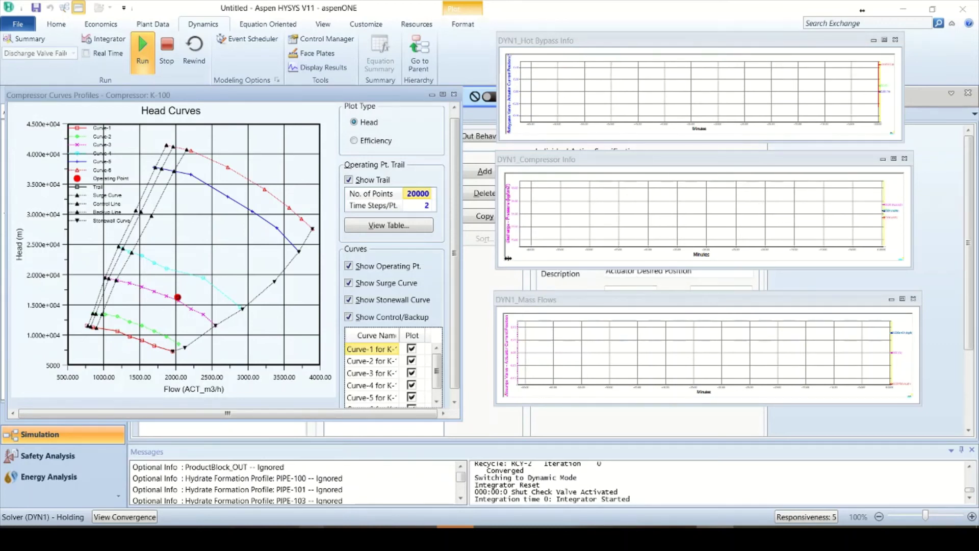
pyautogui.moveTo(508, 259); pyautogui.dragTo(673, 259)
pyautogui.moveTo(735, 259); pyautogui.dragTo(861, 258)
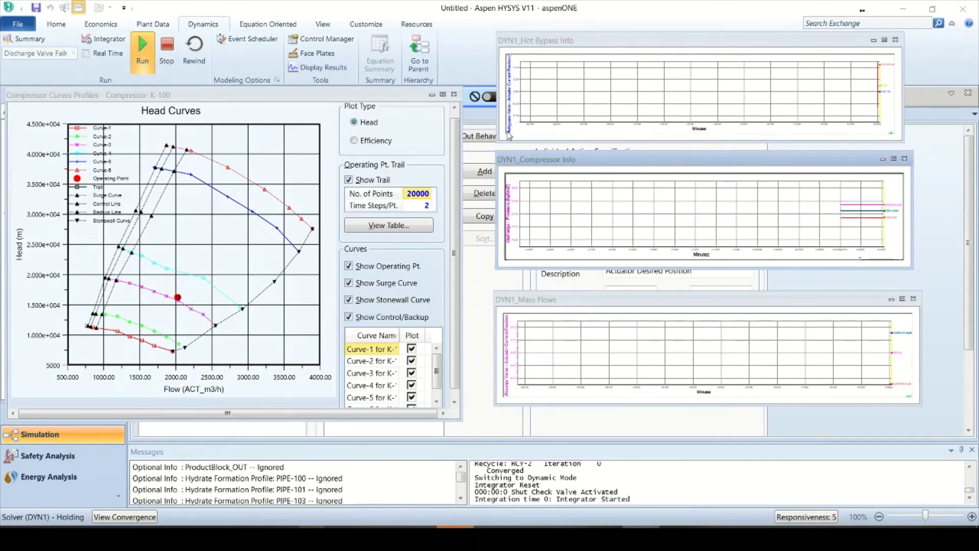
# - Shorten the displayed time span of the DYN1_Hot Bypass Info and DYN1_Mass Flows strip charts while the dynamic run proceeds
pyautogui.moveTo(607, 130); pyautogui.dragTo(833, 133)
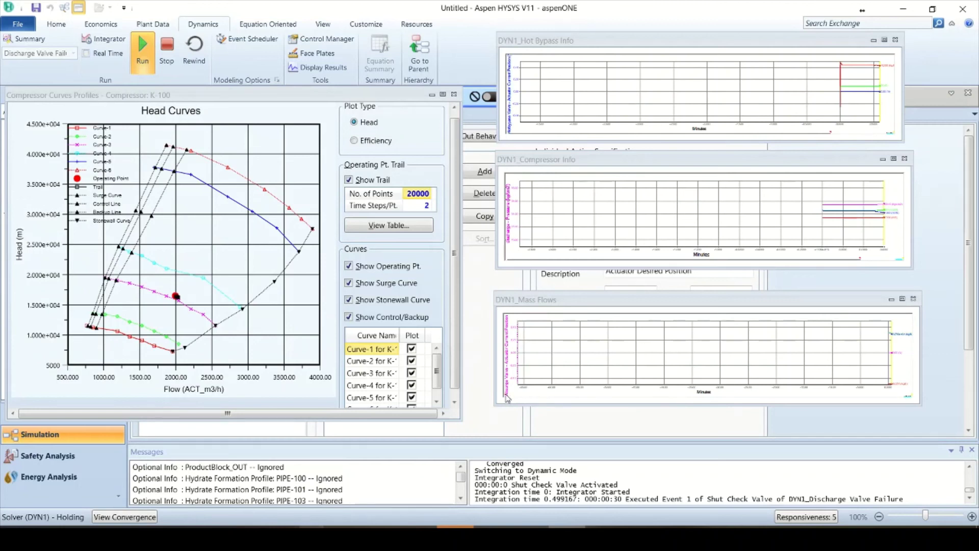
pyautogui.click(813, 400)
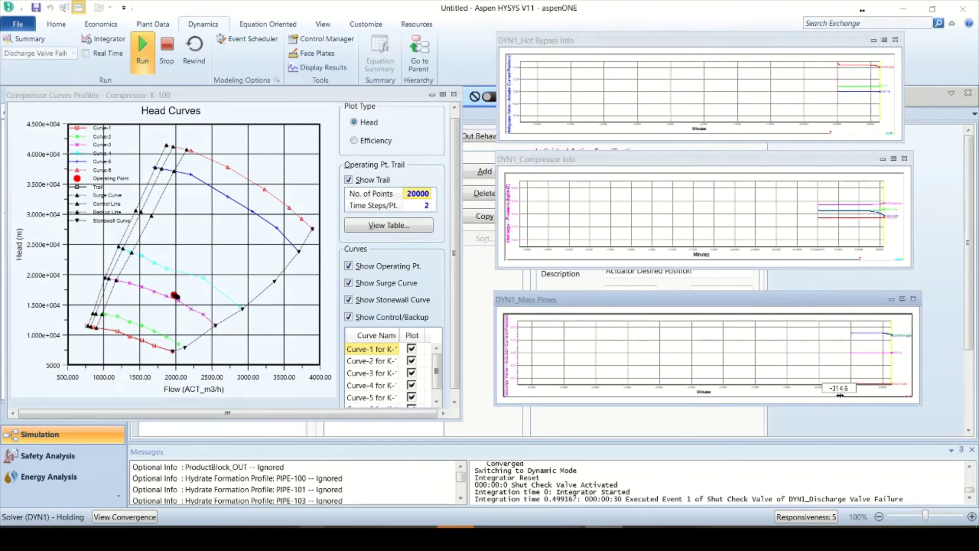
pyautogui.moveTo(840, 395); pyautogui.dragTo(871, 394)
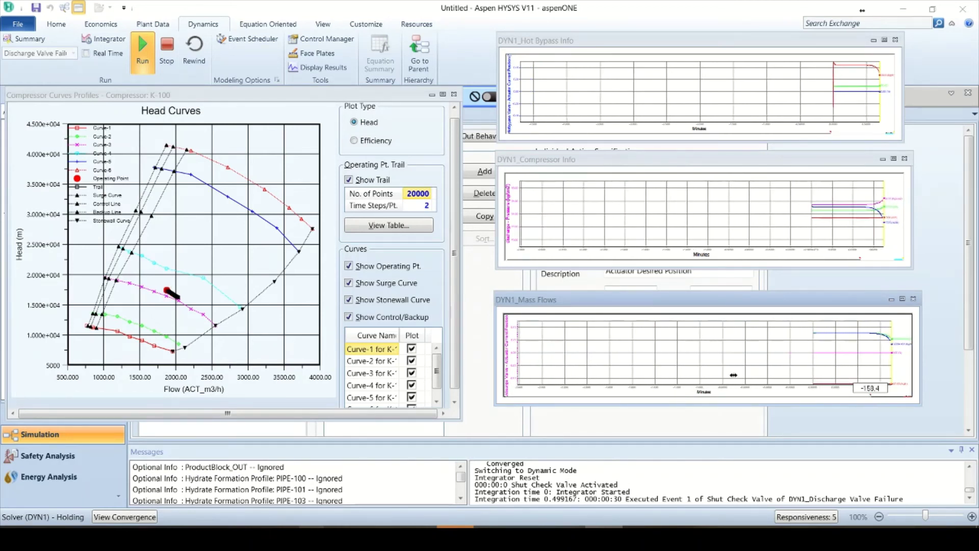
pyautogui.moveTo(733, 375); pyautogui.dragTo(733, 374)
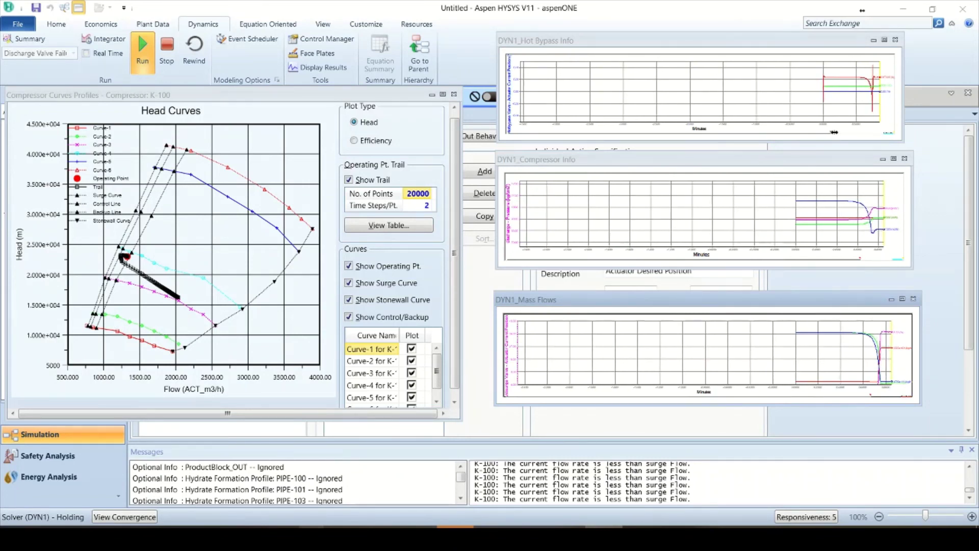
pyautogui.moveTo(849, 131); pyautogui.dragTo(852, 132)
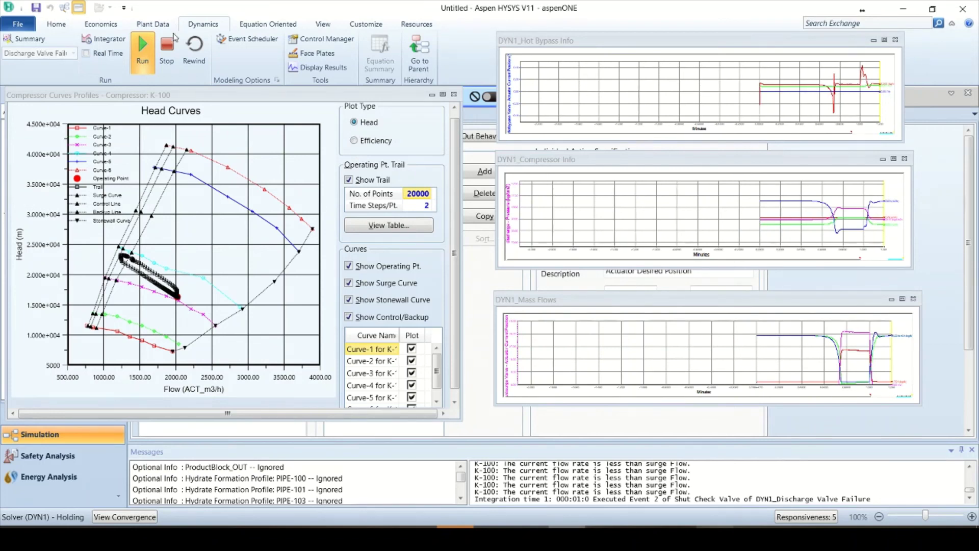
# - Stop the dynamic simulation and rewind the case to its starting state
pyautogui.click(172, 51)
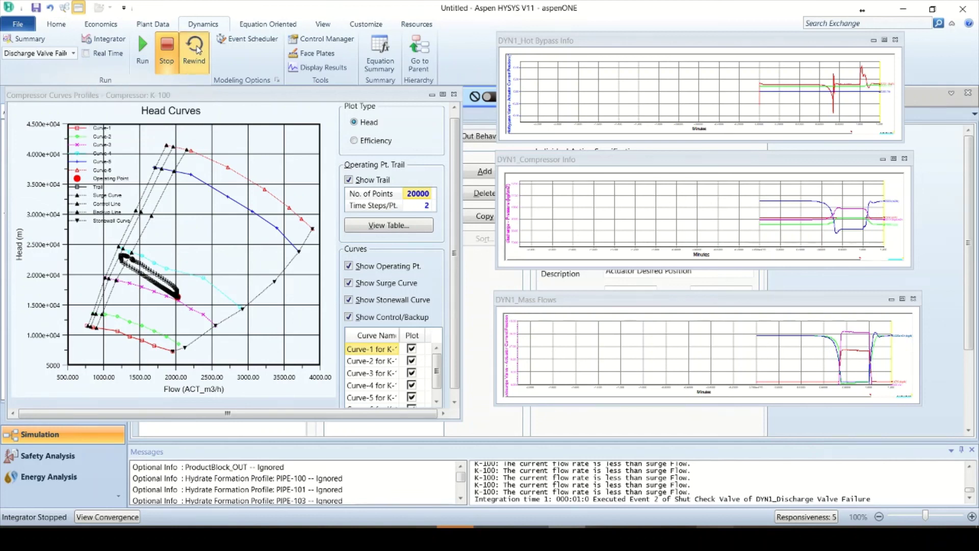
pyautogui.click(197, 49)
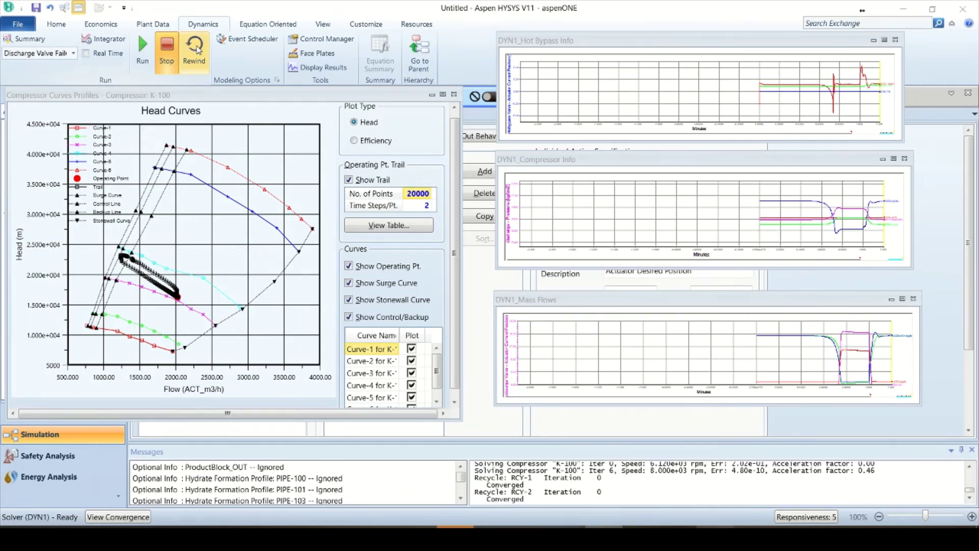